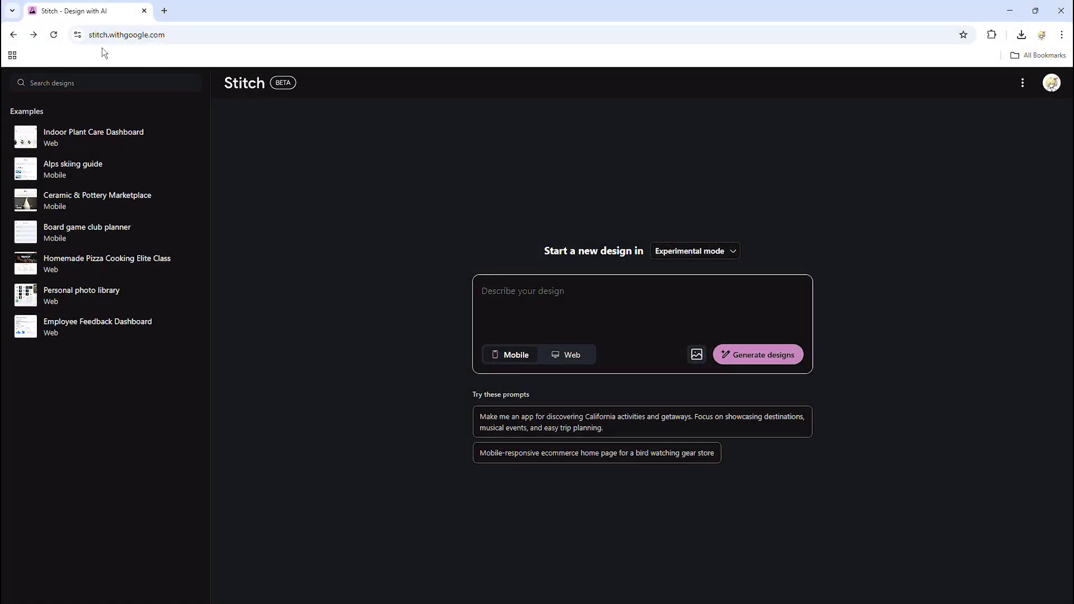
Glance at the account options, then keep Experimental Mode for the new design.
left_click(1045, 85)
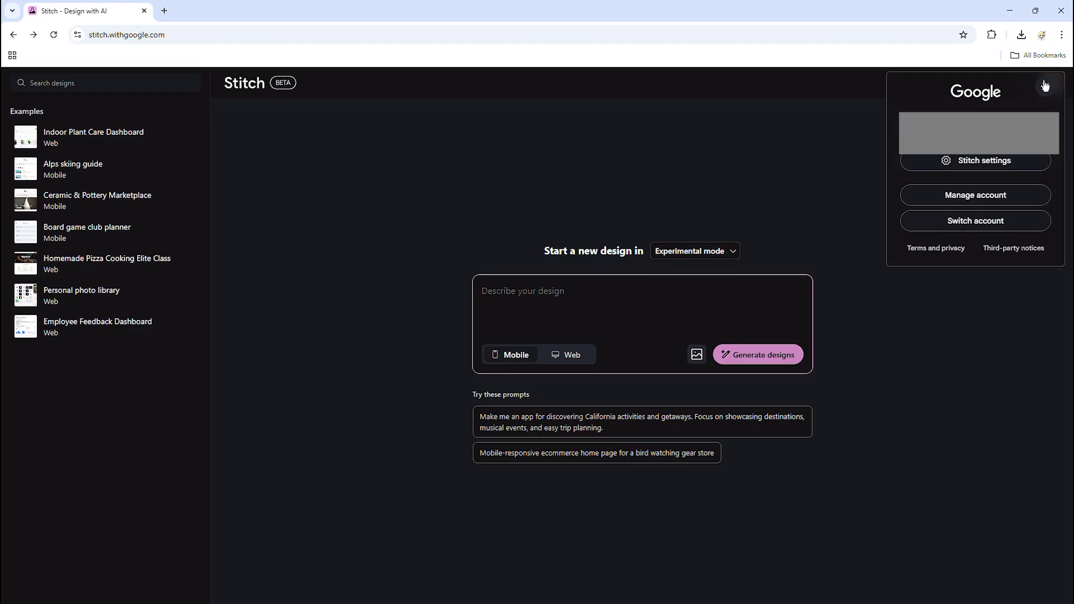
left_click(1045, 87)
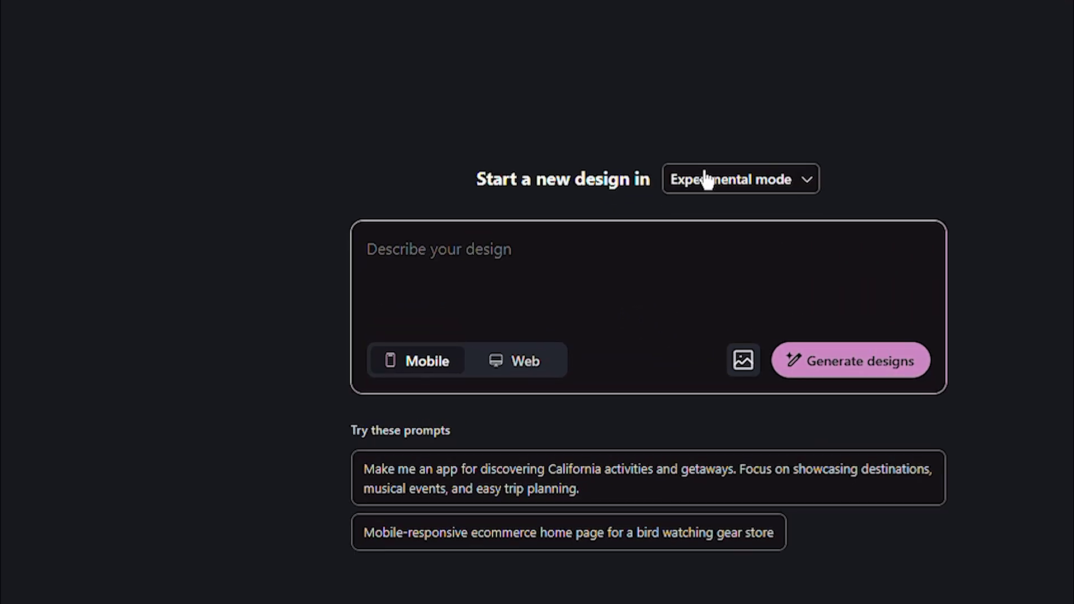
left_click(705, 180)
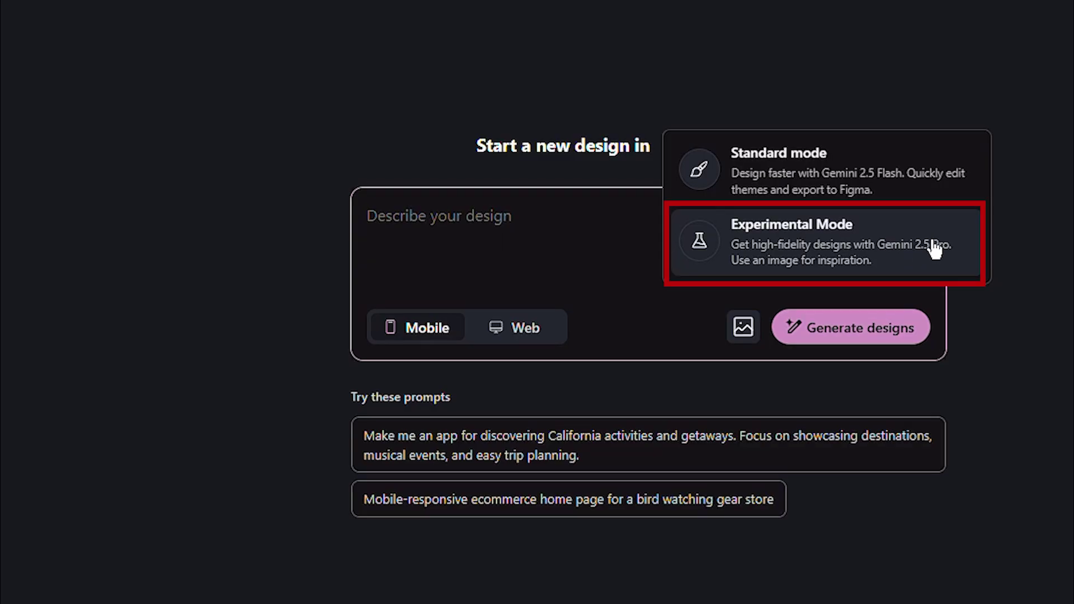
left_click(964, 251)
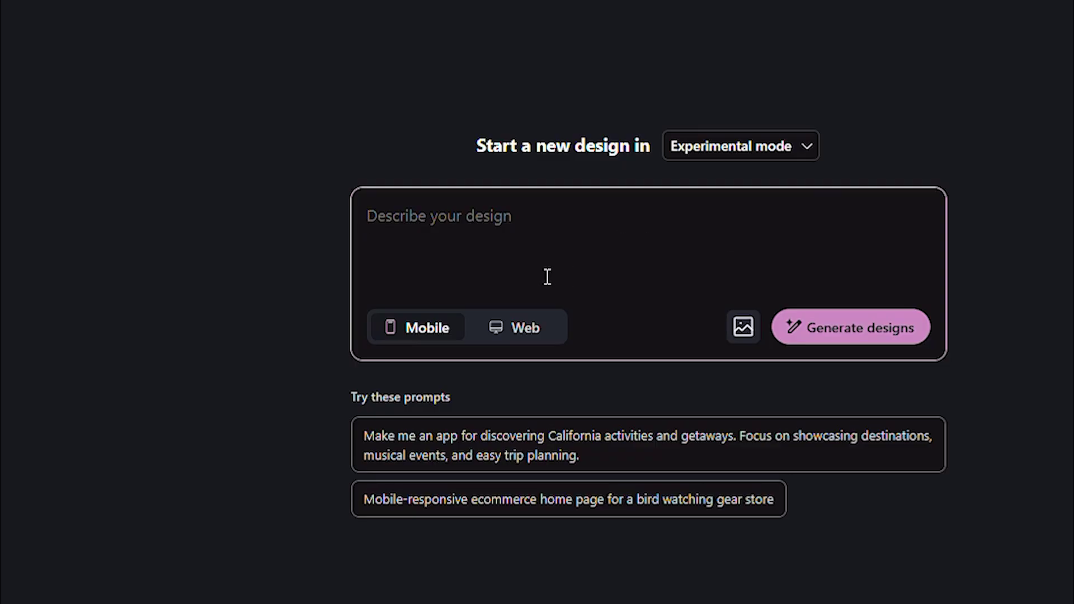
Toggle the design target between Web and Mobile, leaving it on Mobile.
left_click(488, 337)
left_click(428, 332)
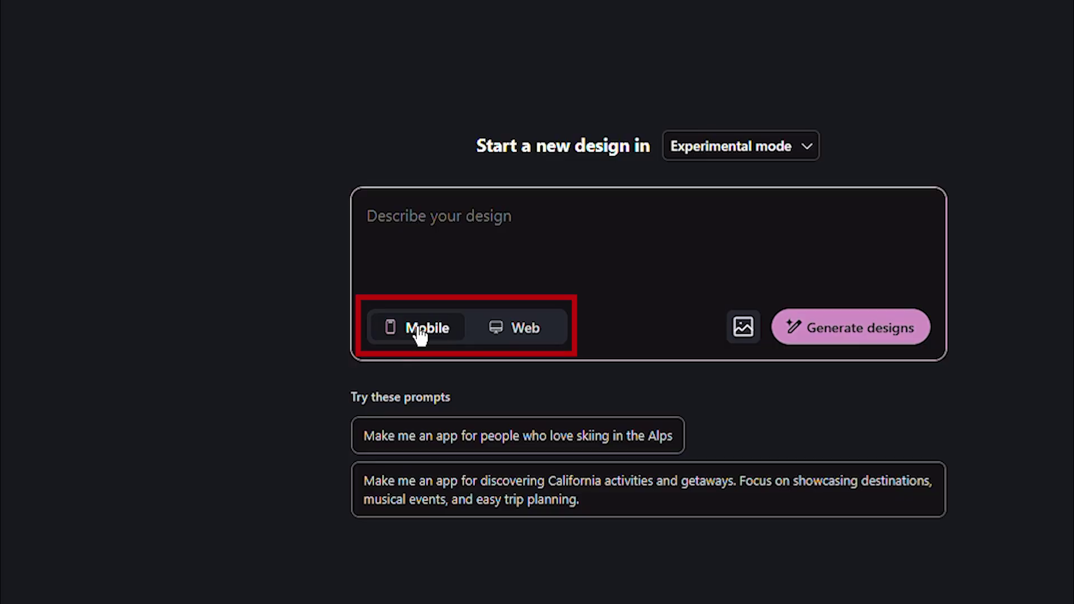
left_click(472, 335)
left_click(442, 329)
left_click(484, 324)
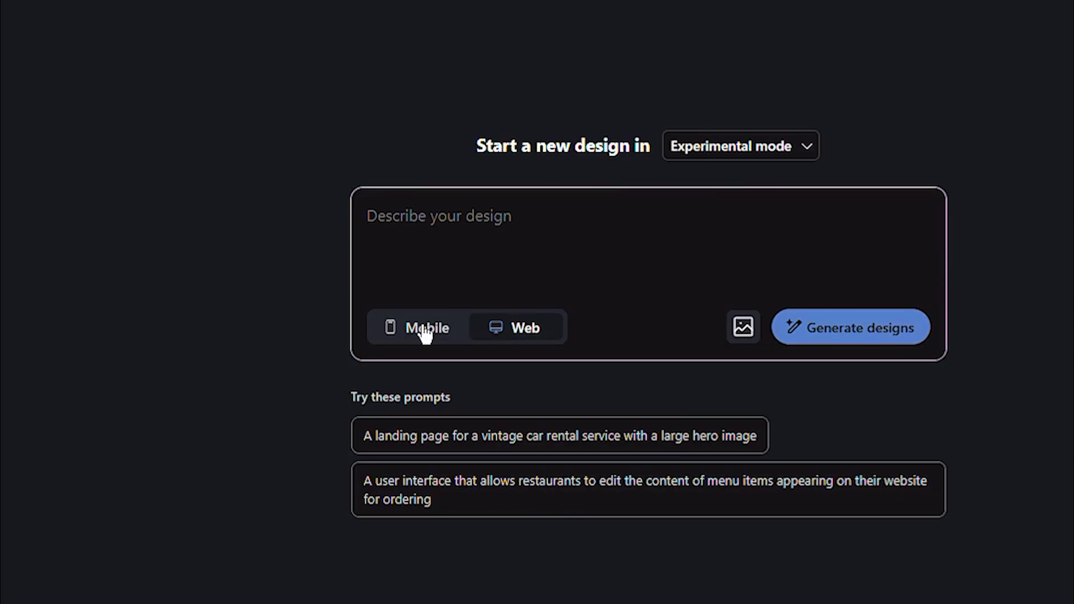
left_click(425, 331)
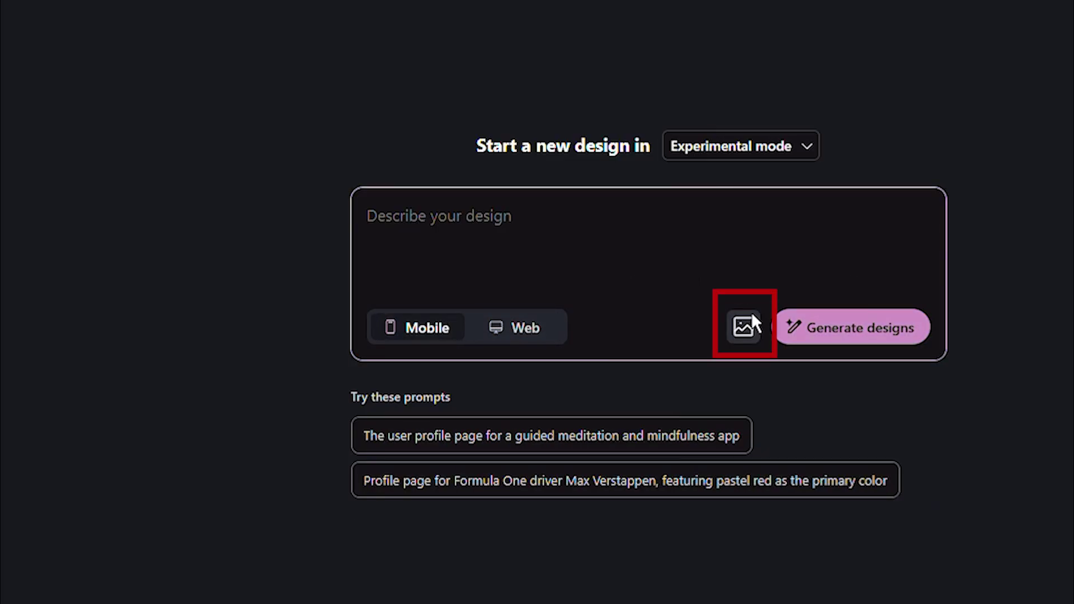
Pick ai-detector-preview.png in the file picker as the prompt's inspiration image.
left_click(746, 326)
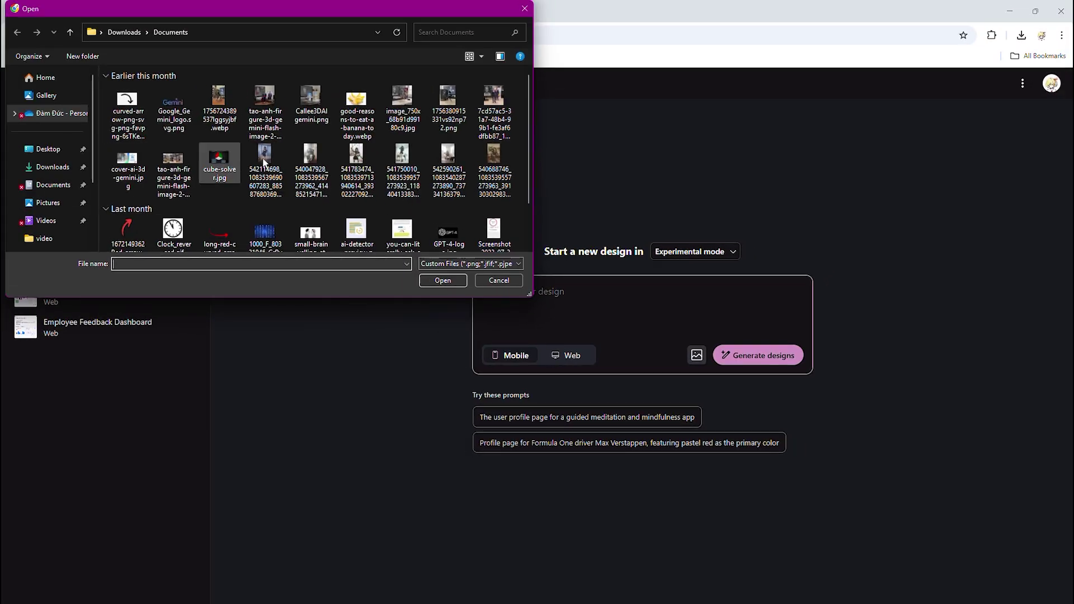
scroll(266, 168, "down", 2)
scroll(267, 186, "up", 2)
left_click_drag(348, 9, 351, 98)
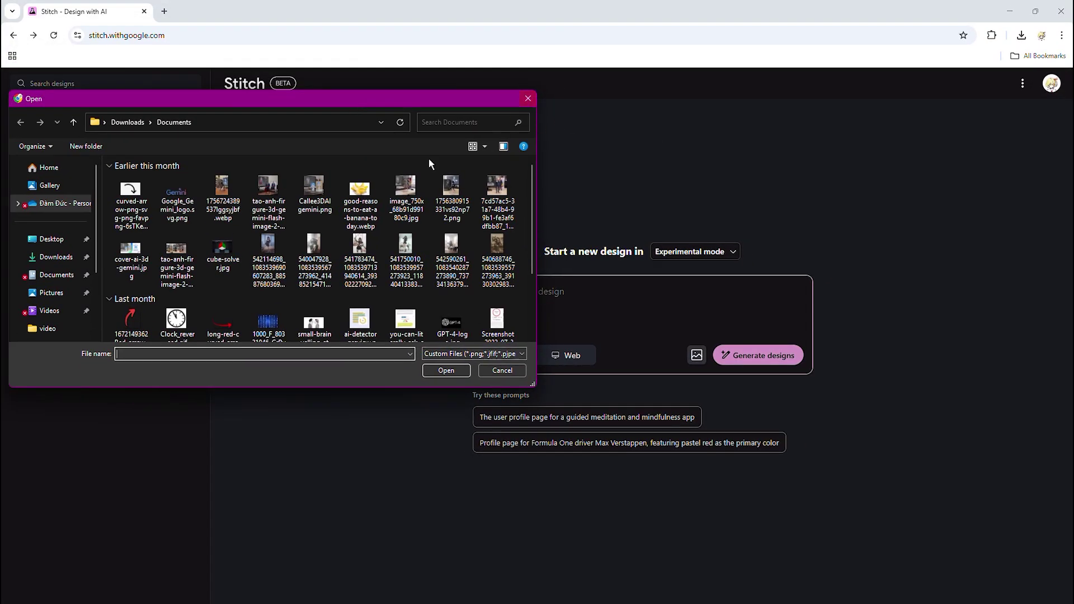
scroll(176, 316, "down", 1)
left_click(361, 309)
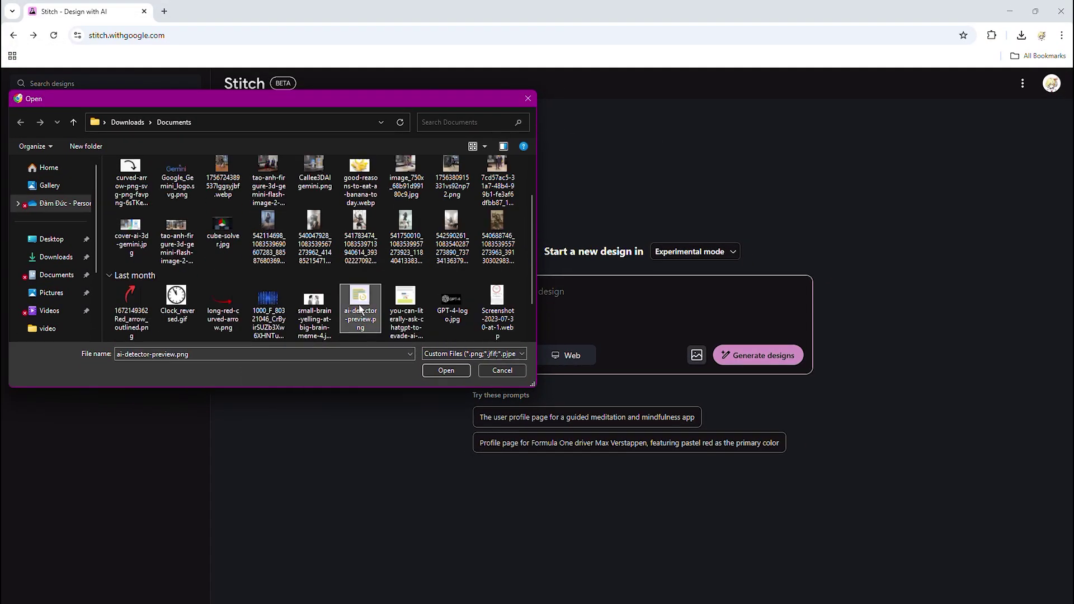
double_click(361, 309)
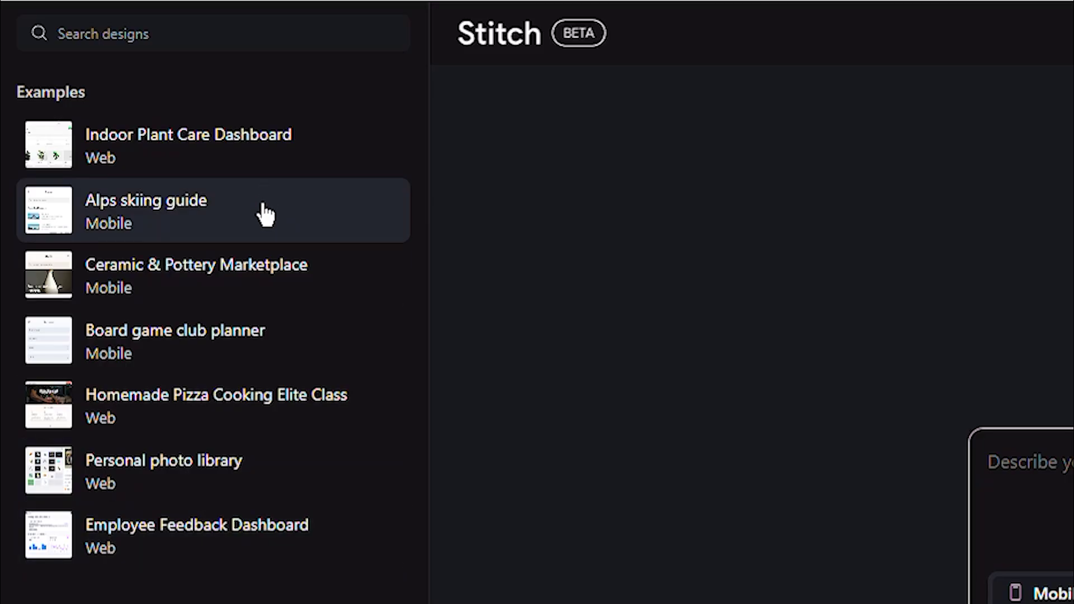
left_click(269, 169)
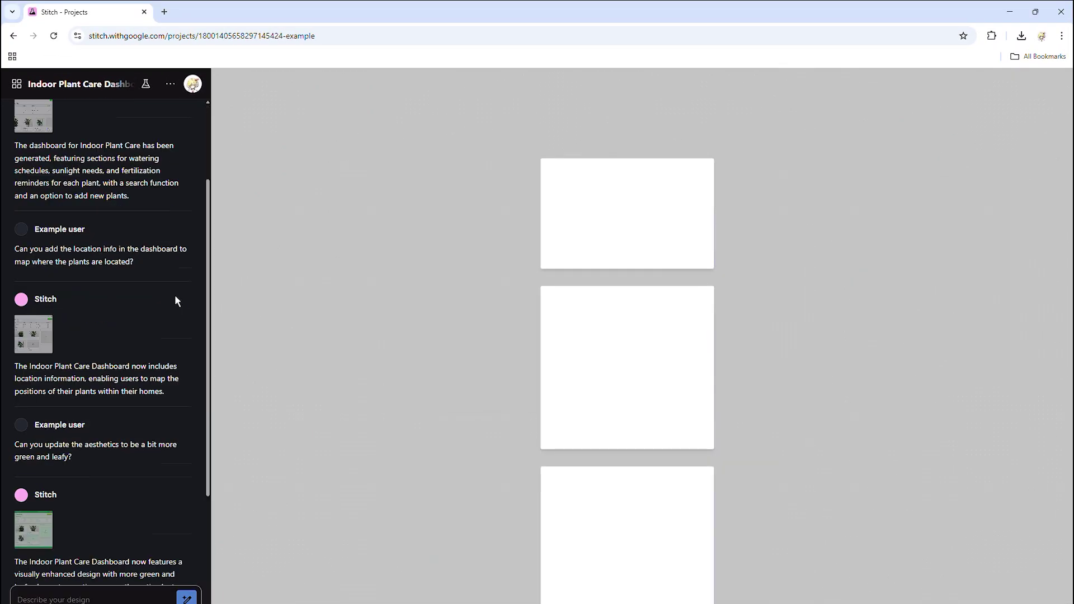
scroll(108, 223, "up", 10)
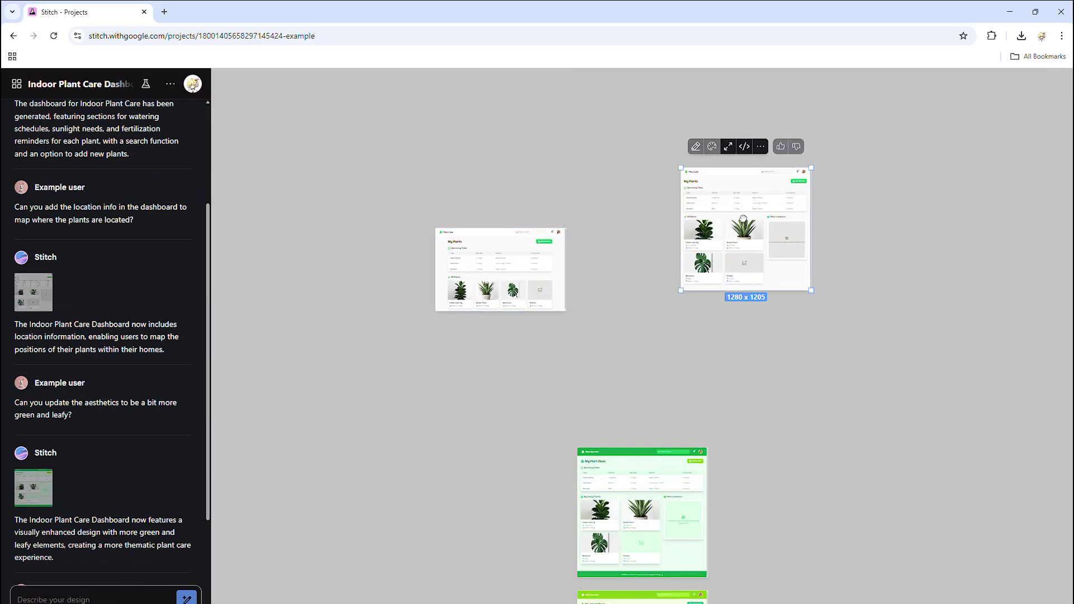
left_click(510, 278)
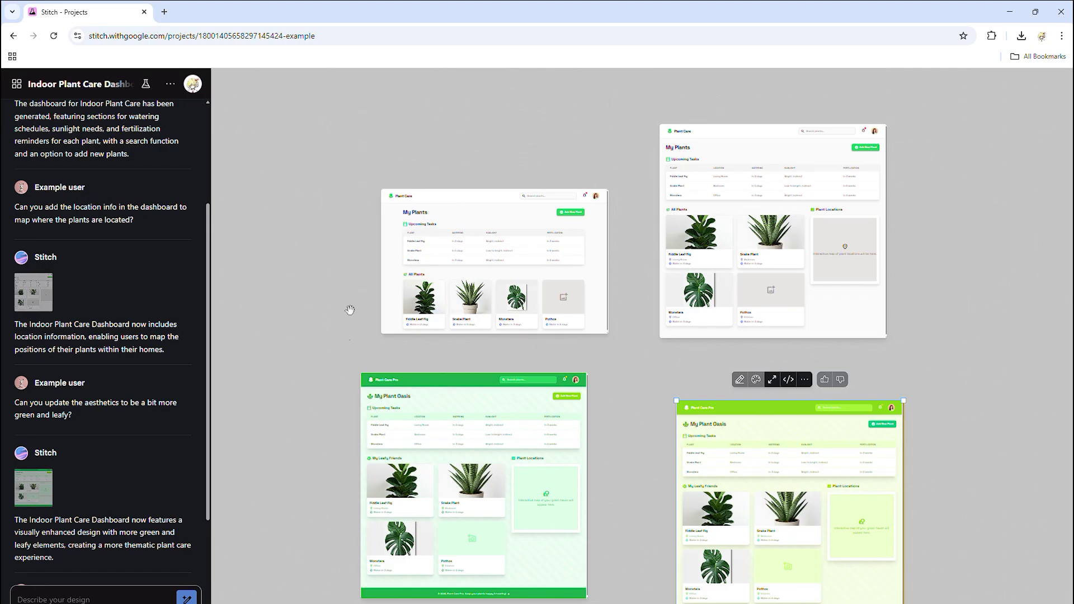
left_click(503, 271)
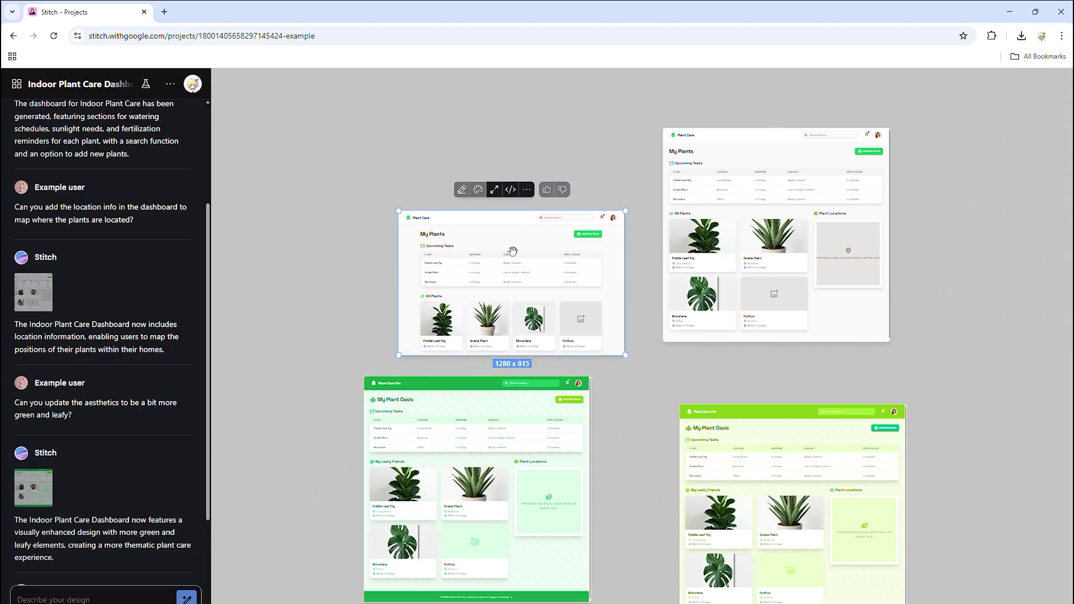
left_click_drag(626, 211, 666, 128)
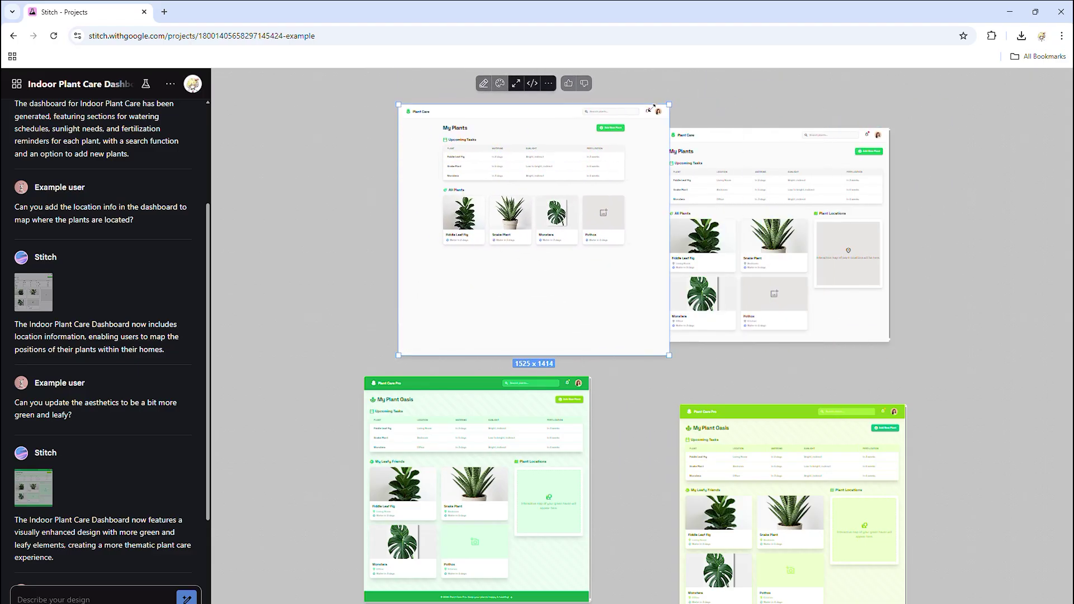
scroll(72, 179, "up", 3)
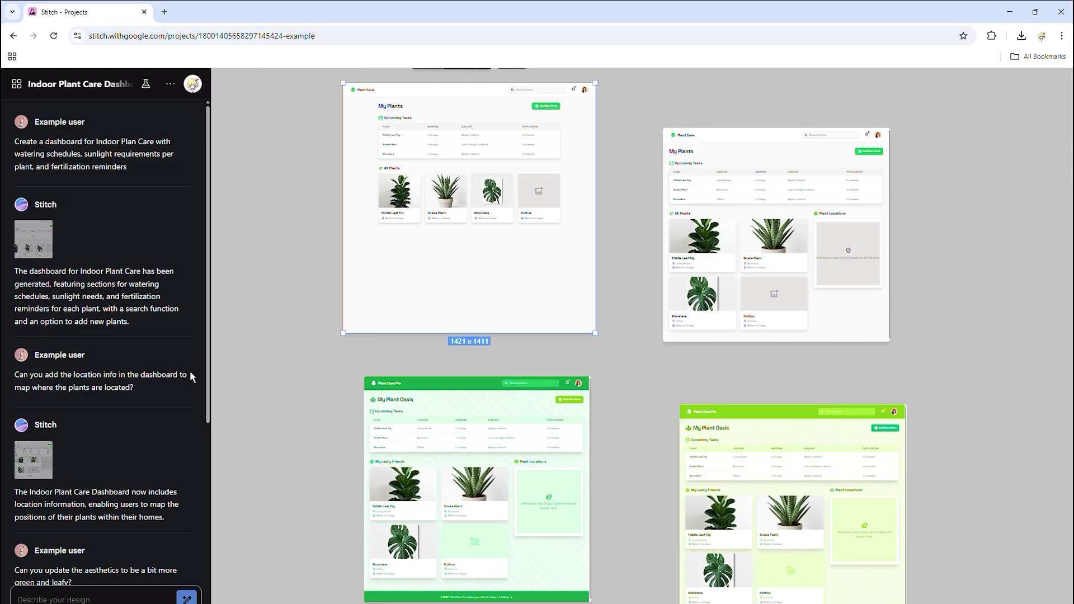
scroll(203, 414, "down", 2)
scroll(204, 414, "up", 2)
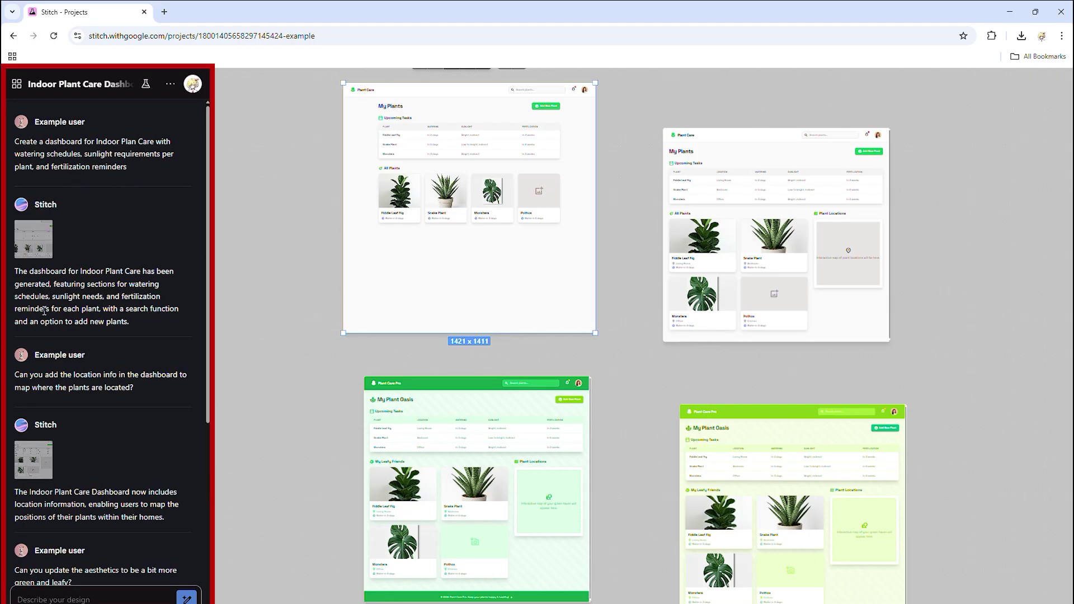
scroll(88, 420, "down", 5)
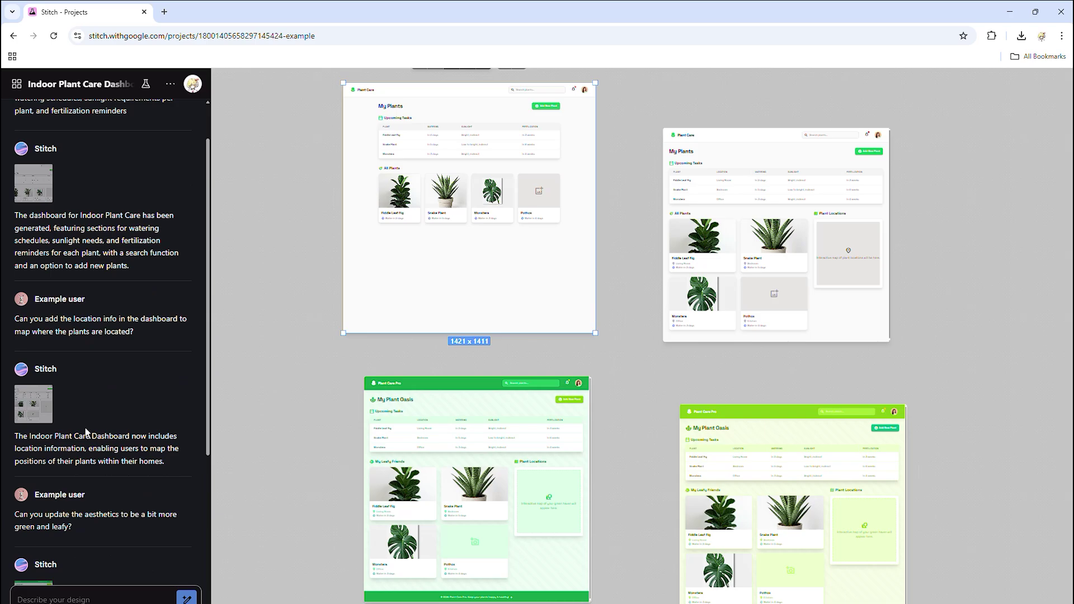
scroll(78, 442, "down", 2)
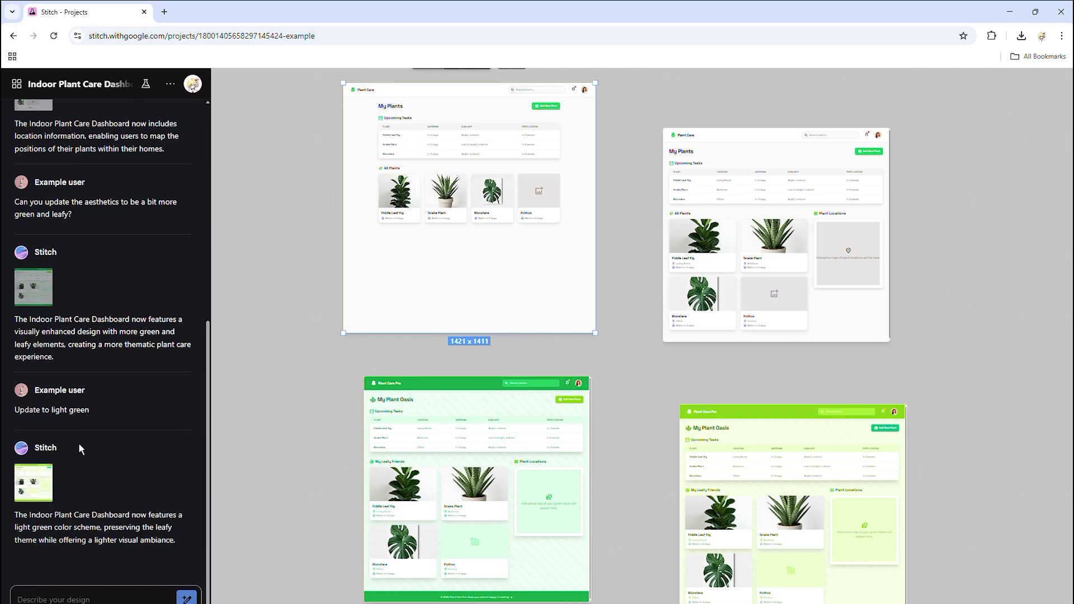
scroll(185, 286, "up", 7)
scroll(112, 335, "down", 10)
left_click(33, 559)
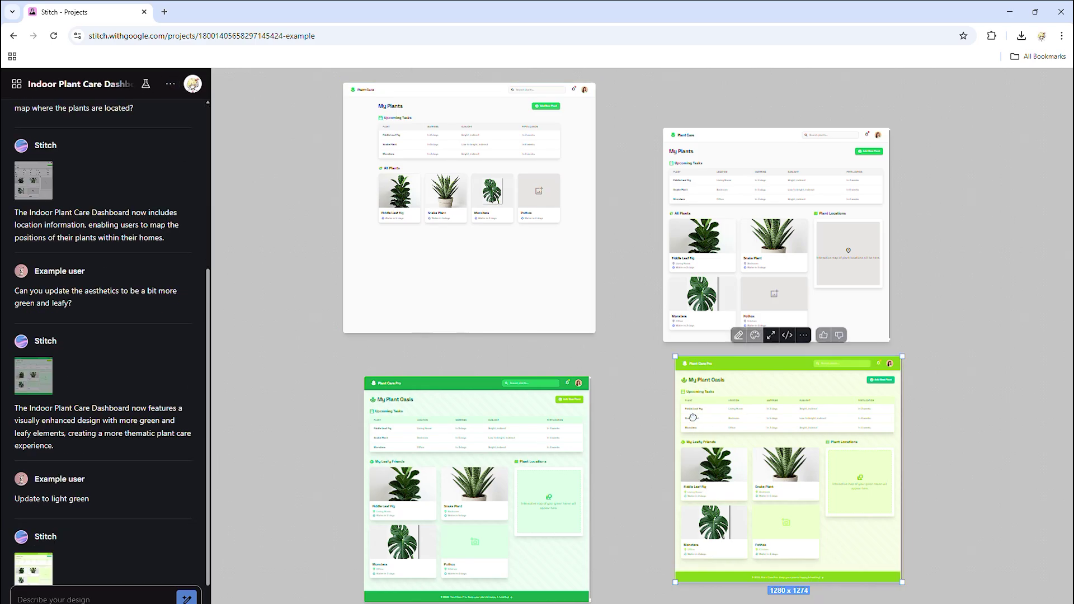
scroll(139, 462, "down", 3)
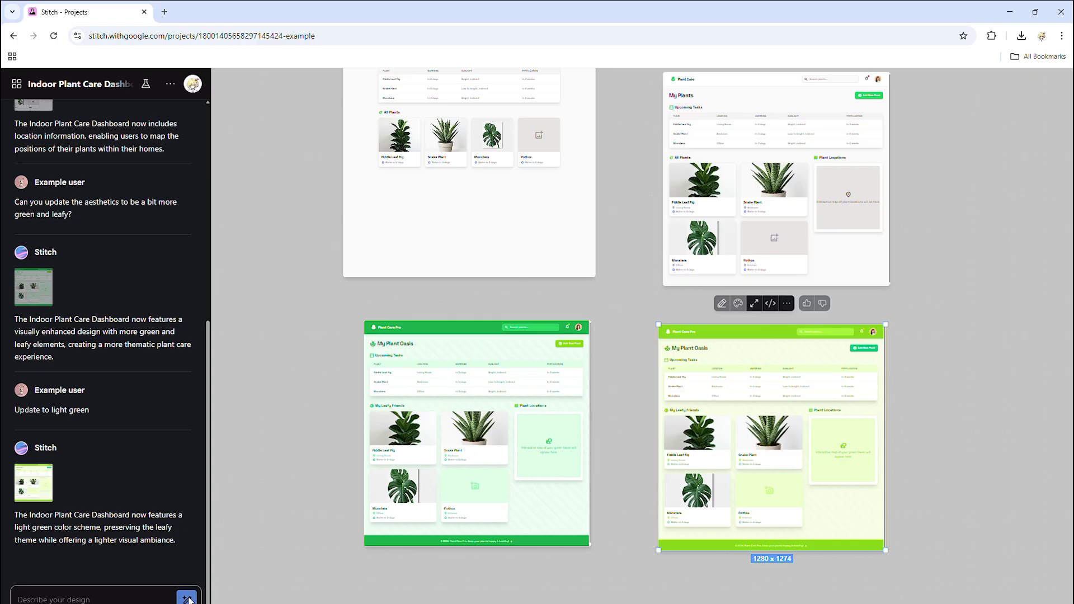
left_click(170, 84)
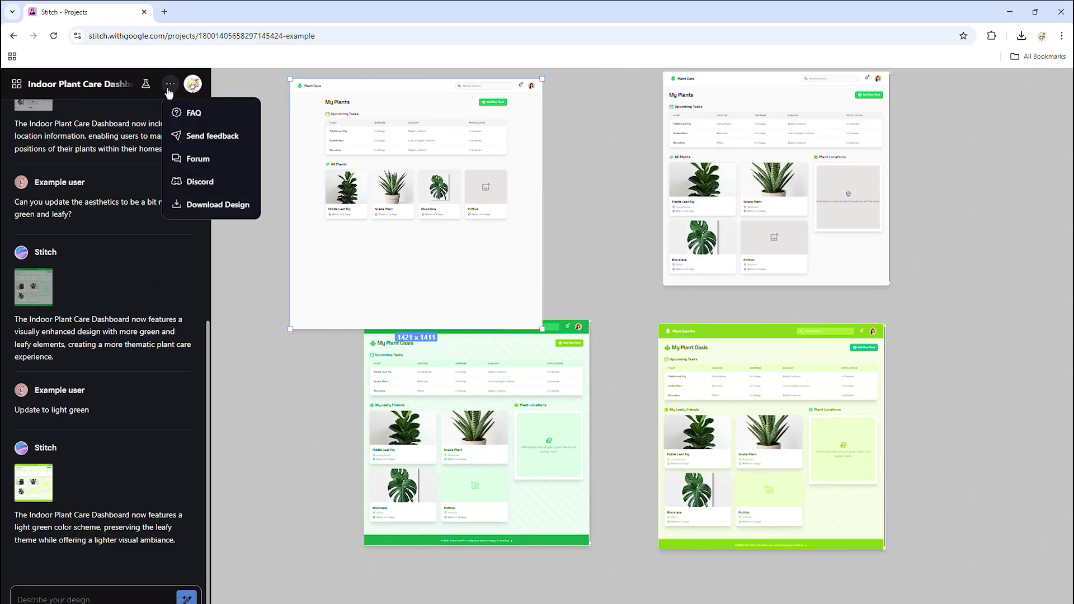
left_click(17, 84)
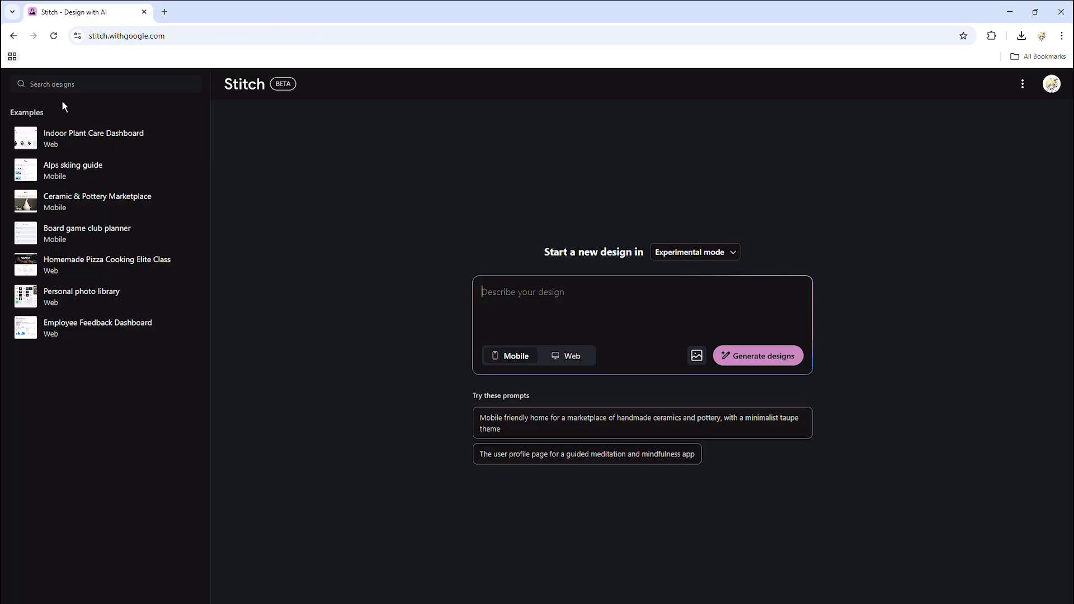
left_click(87, 215)
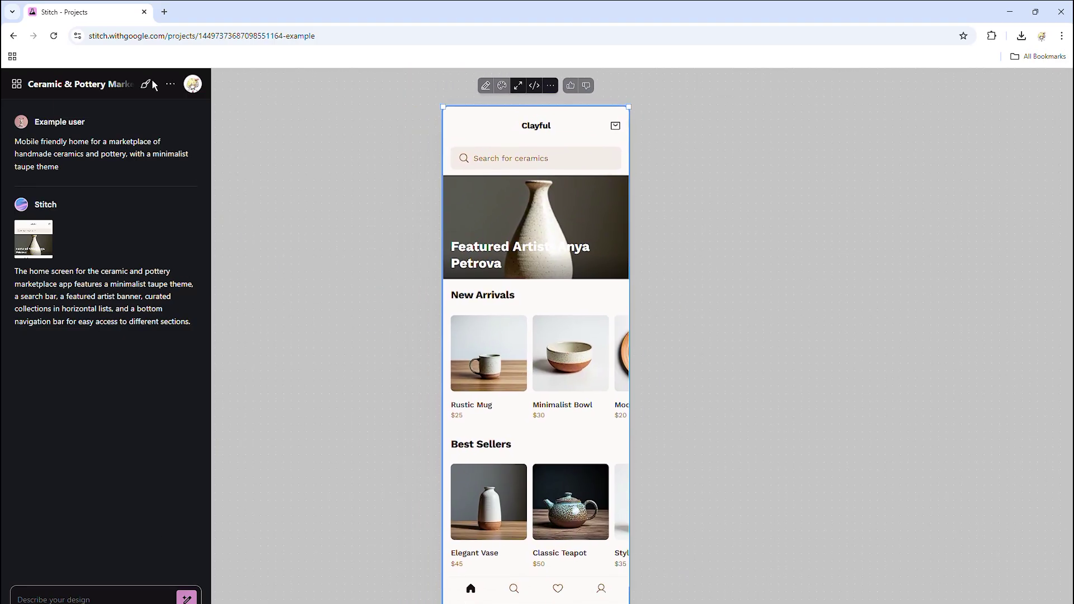
key("alt+Left")
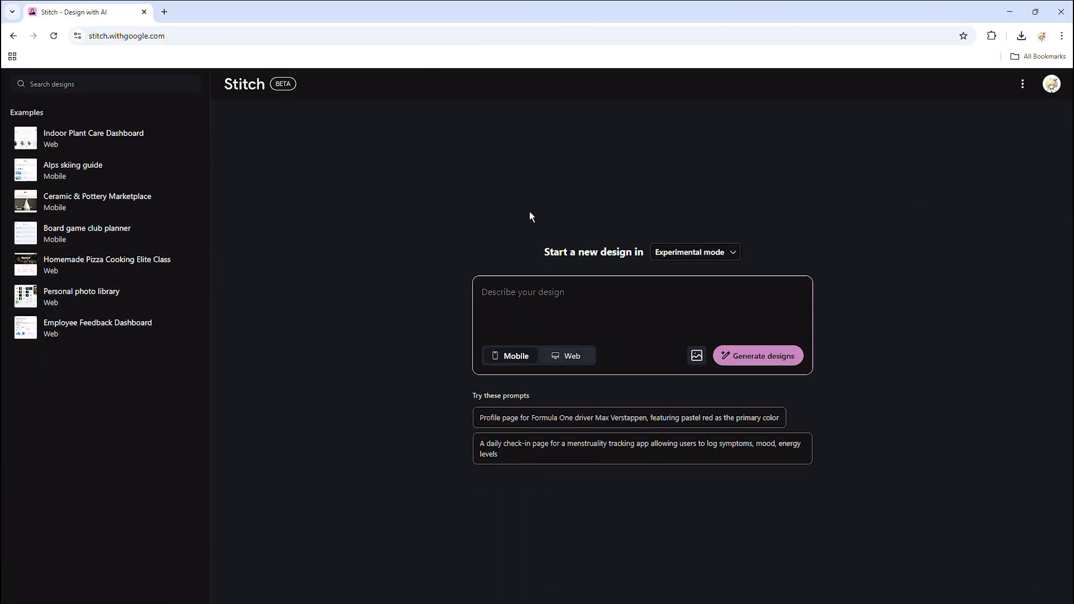
Select Web, enter the AI-tools dictionary prompt with real-time updates and latest patches, and generate.
left_click(568, 356)
type("Create a ue")
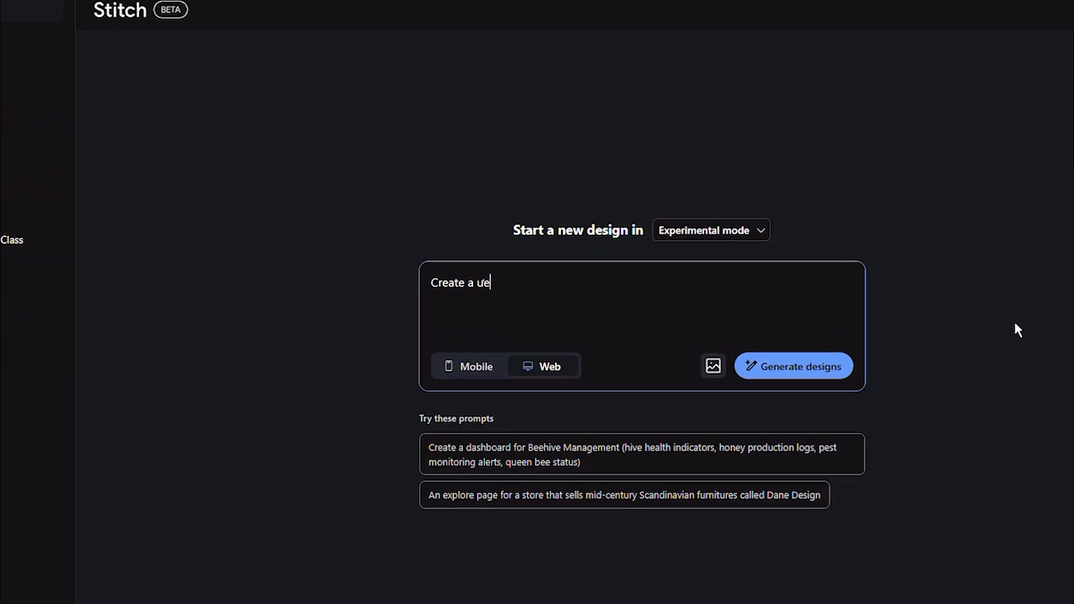
type("bsite that looks ")
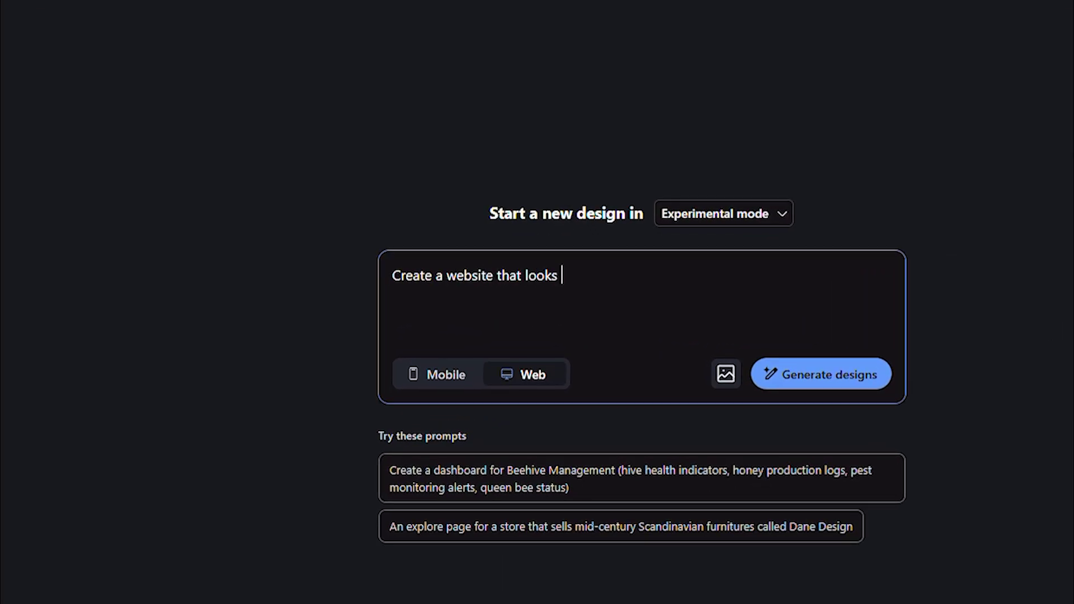
type("like a dictionary for all the Ai")
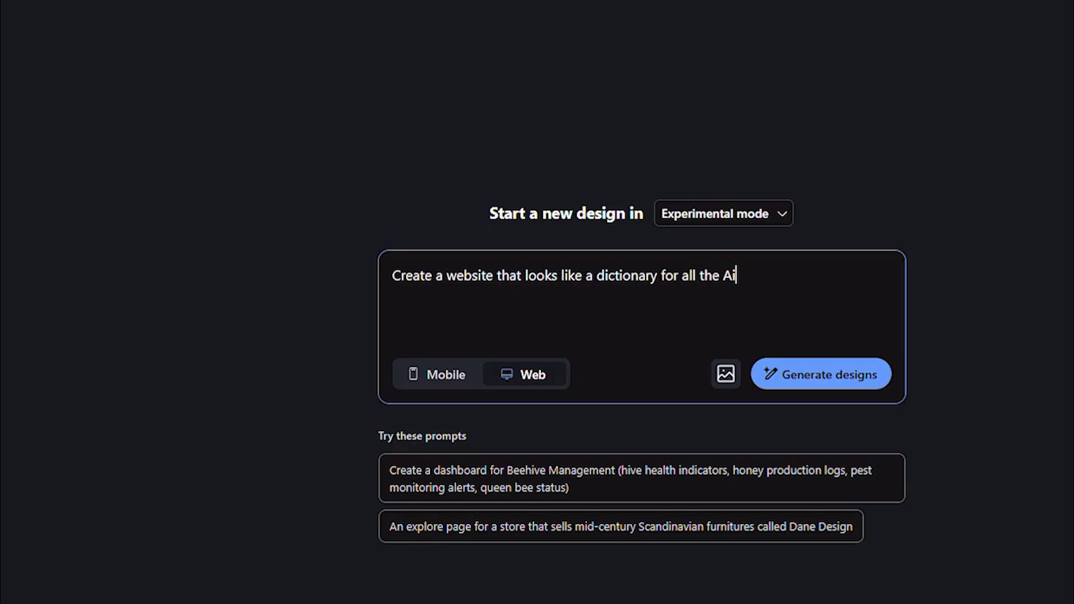
key("BackSpace")
type("I tools available on the Inter")
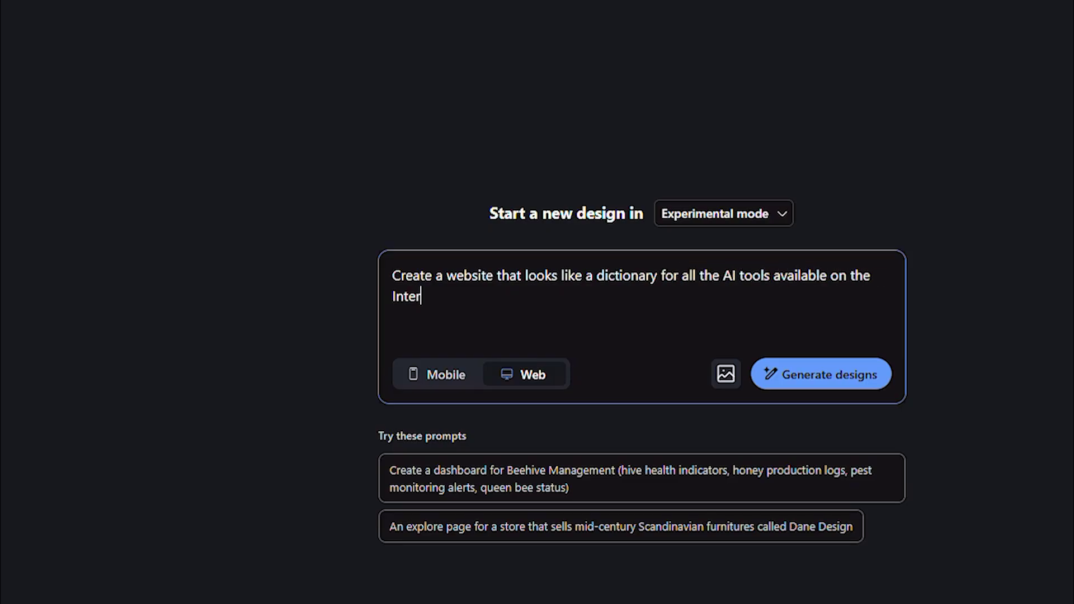
type("net right now. The UI m")
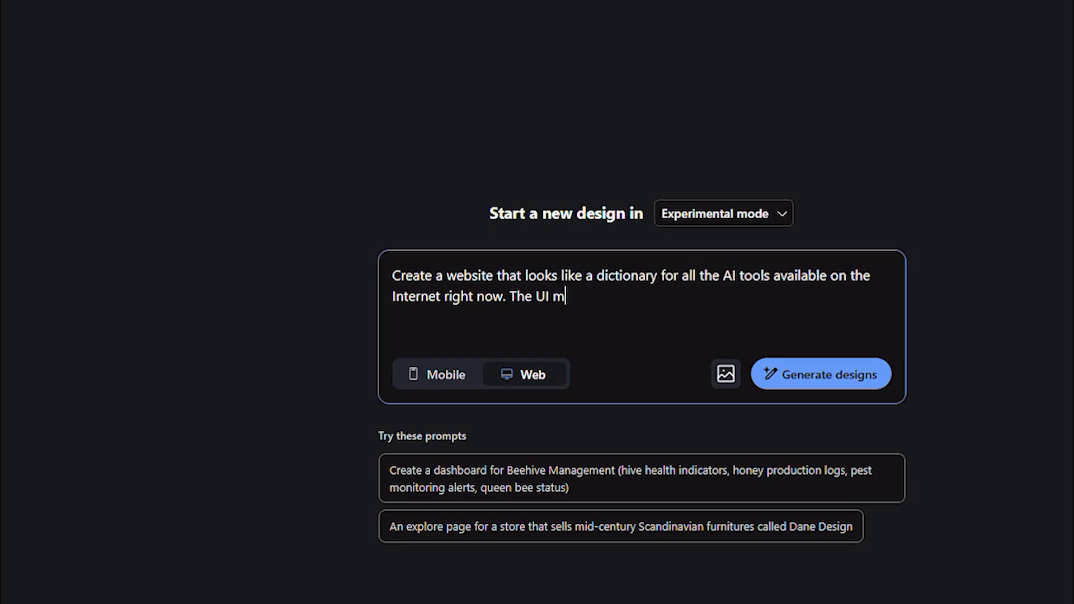
type("ust be easy to see")
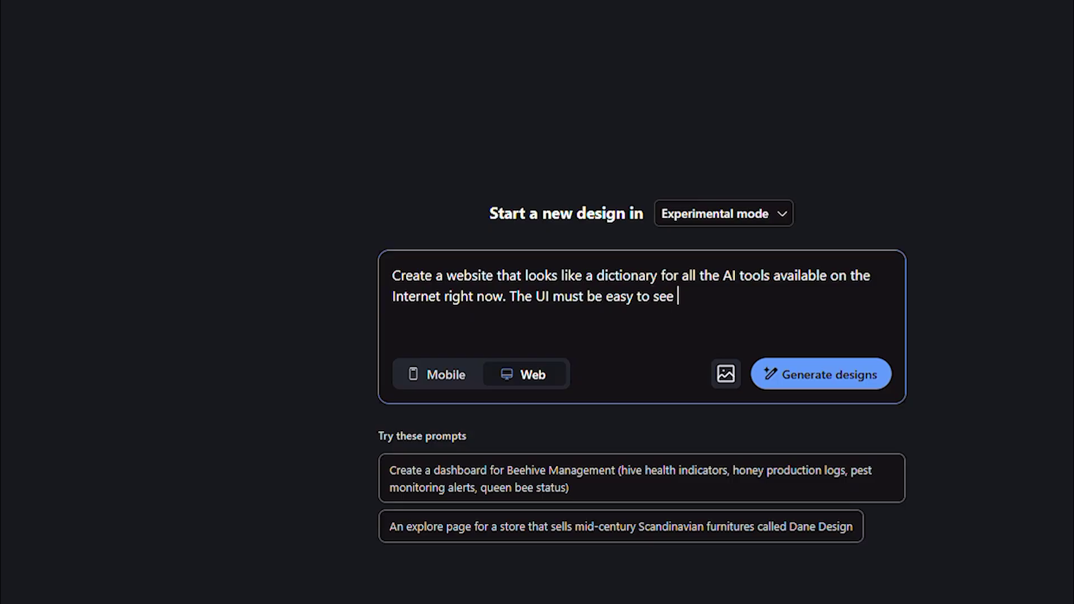
key("BackSpace")
type(", comes along with the r")
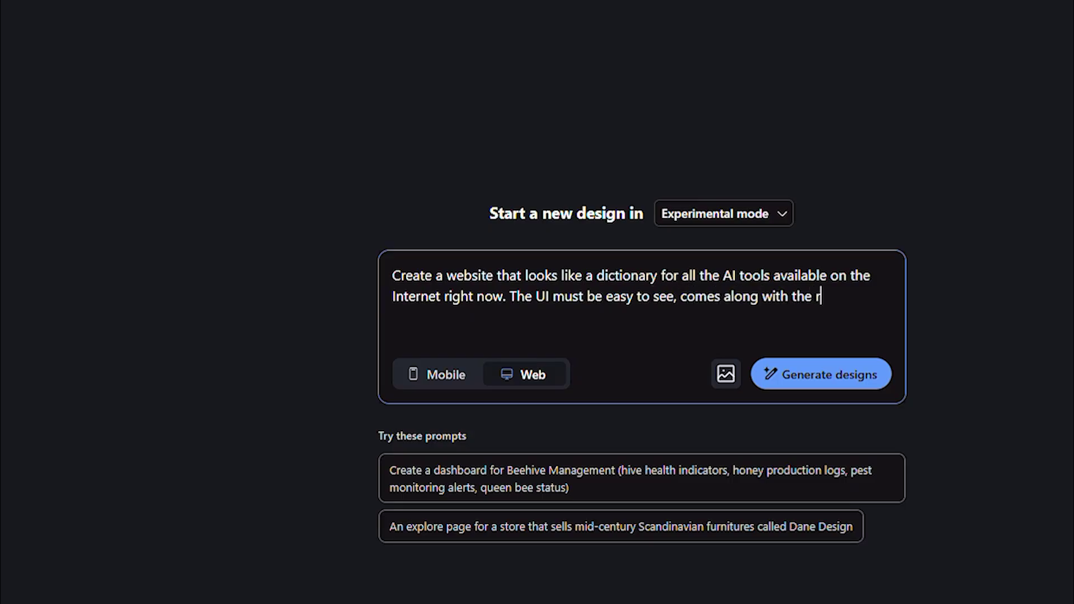
type("eal time update and patche")
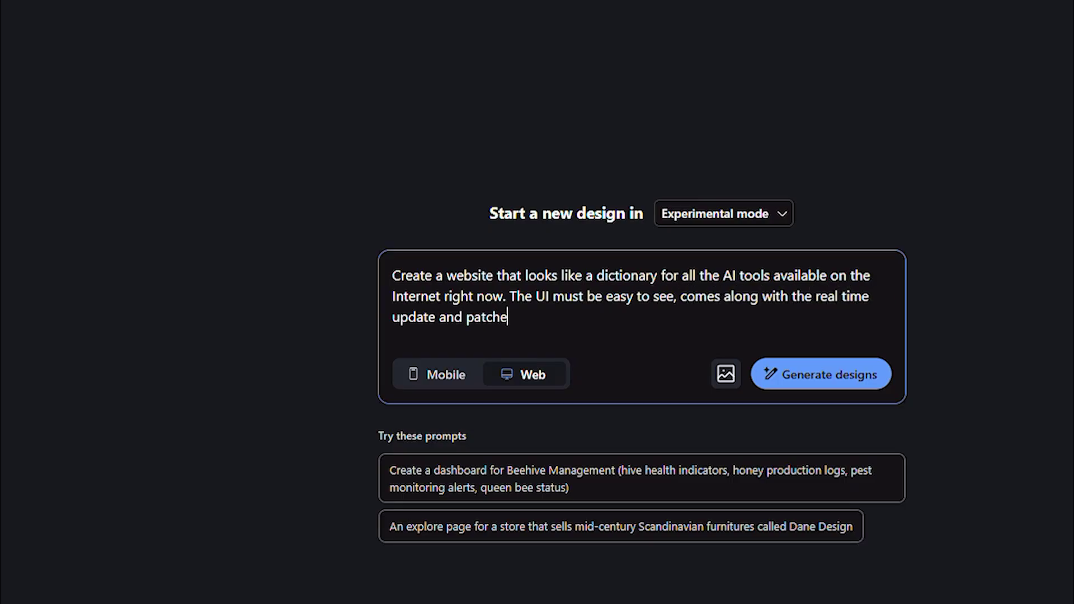
key("BackSpace")
key("BackSpace")
key("BackSpace")
key("BackSpace")
key("BackSpace")
key("BackSpace")
type("latest patches for each one of")
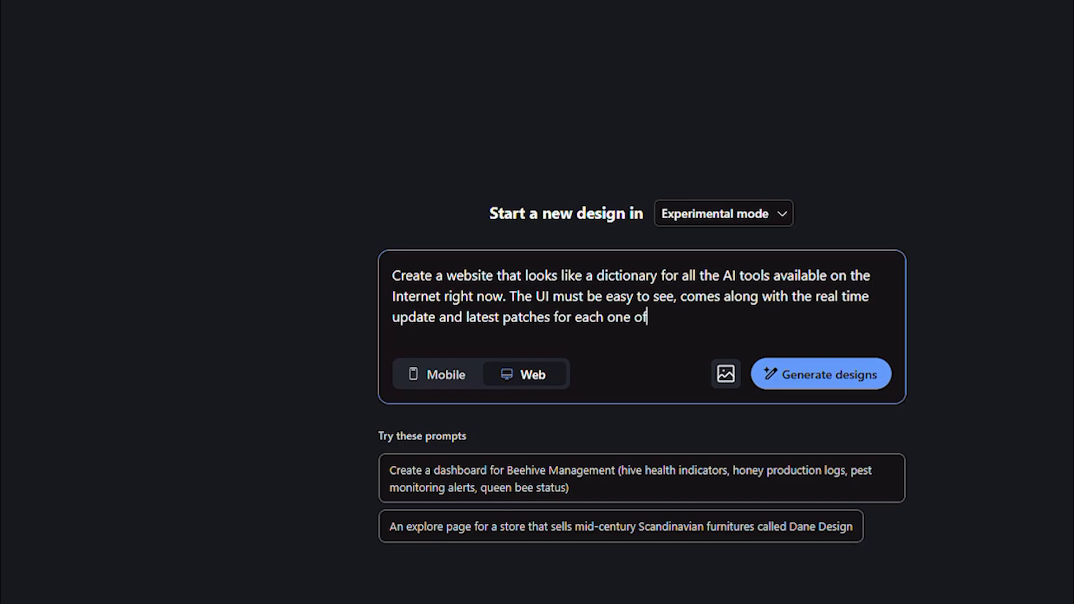
type(" them.")
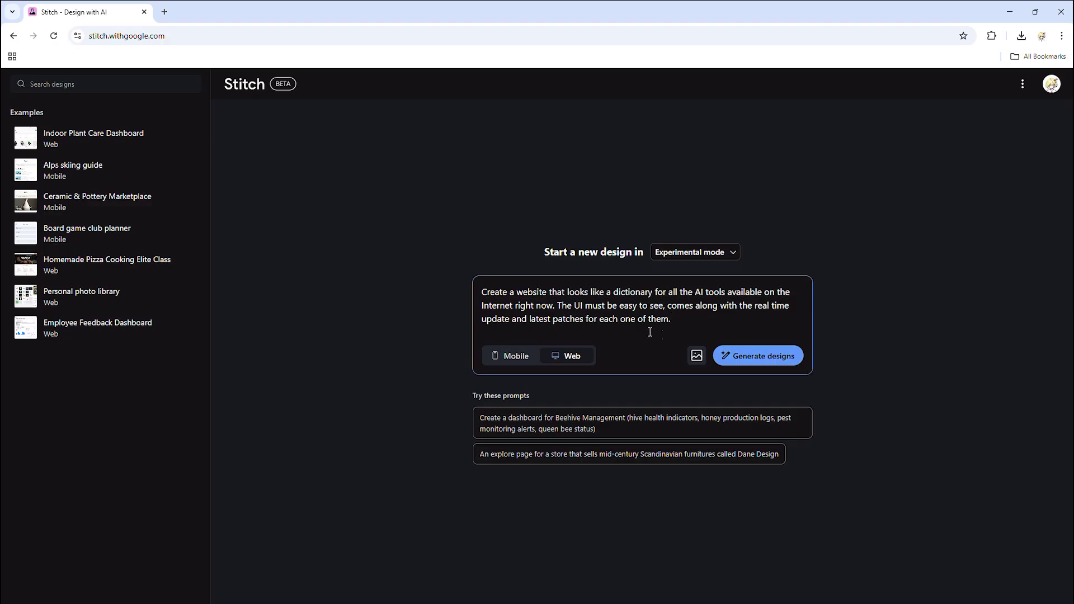
left_click(747, 363)
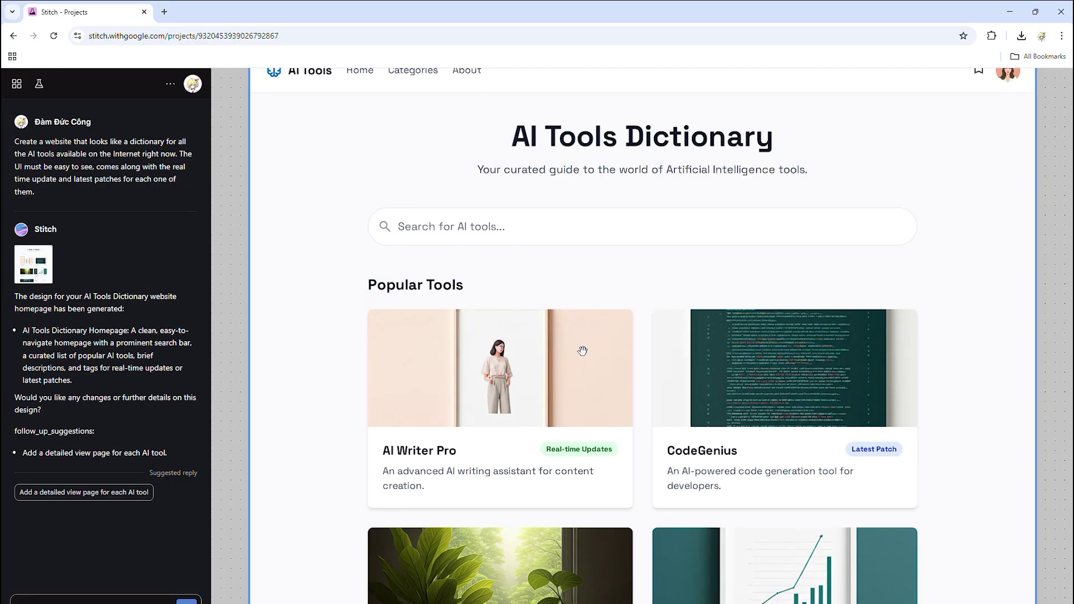
Scroll through the generated homepage, then drag the frame's corner until it measures 1821 x 1068.
scroll(581, 361, "down", 6)
scroll(786, 359, "up", 3)
scroll(762, 369, "down", 1)
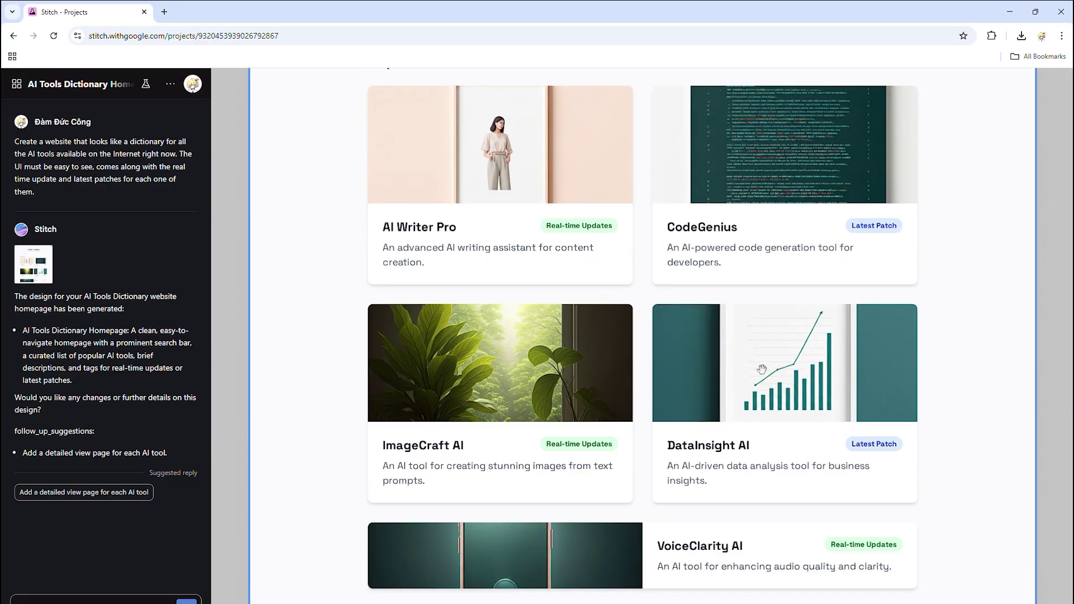
scroll(684, 326, "up", 4)
scroll(635, 319, "down", 5)
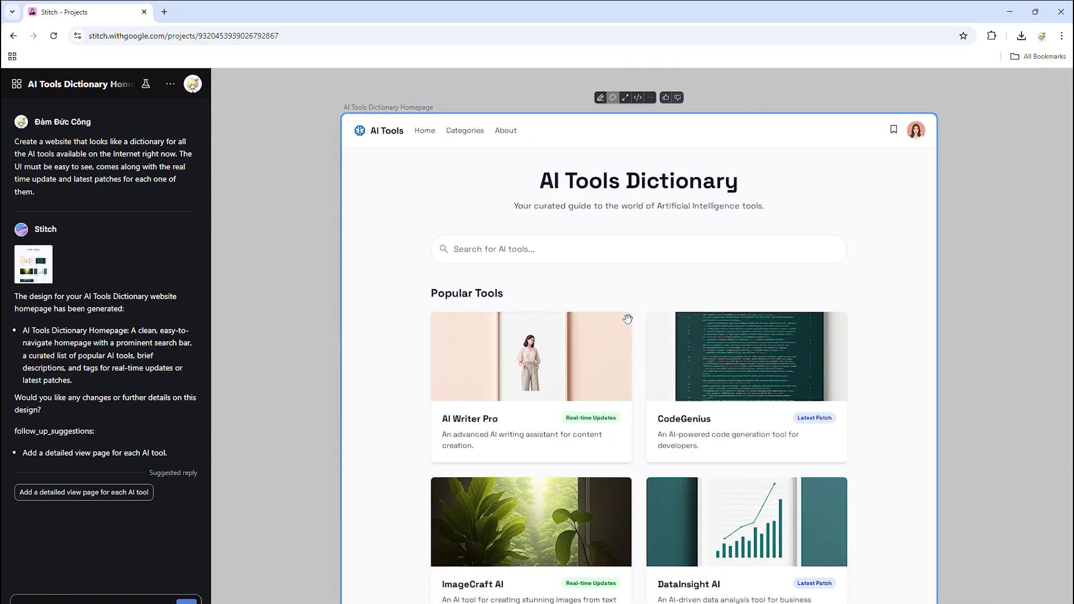
scroll(547, 239, "down", 1)
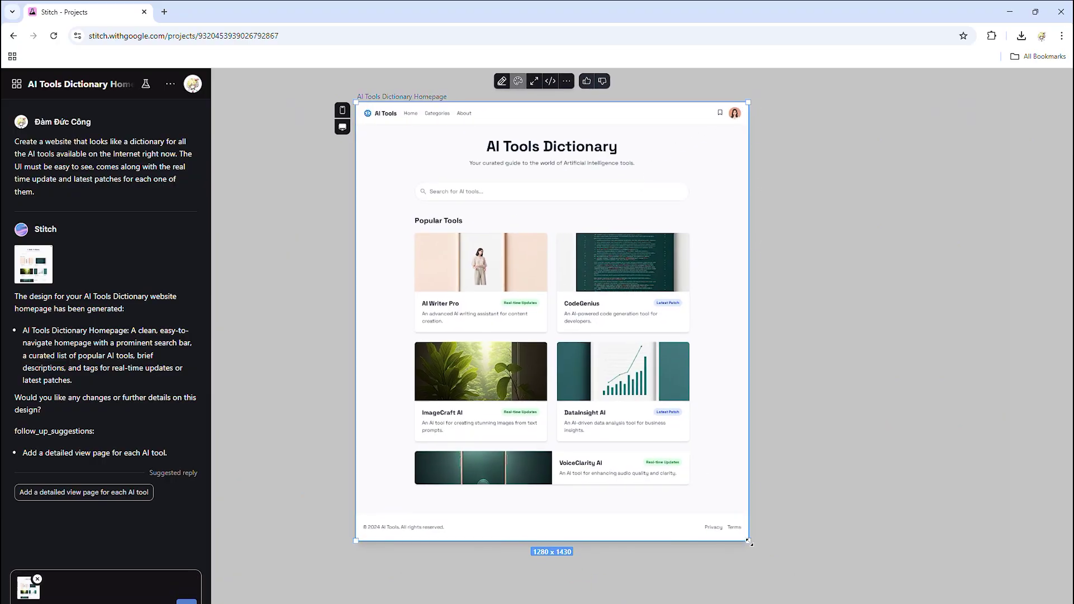
left_click_drag(749, 541, 895, 348)
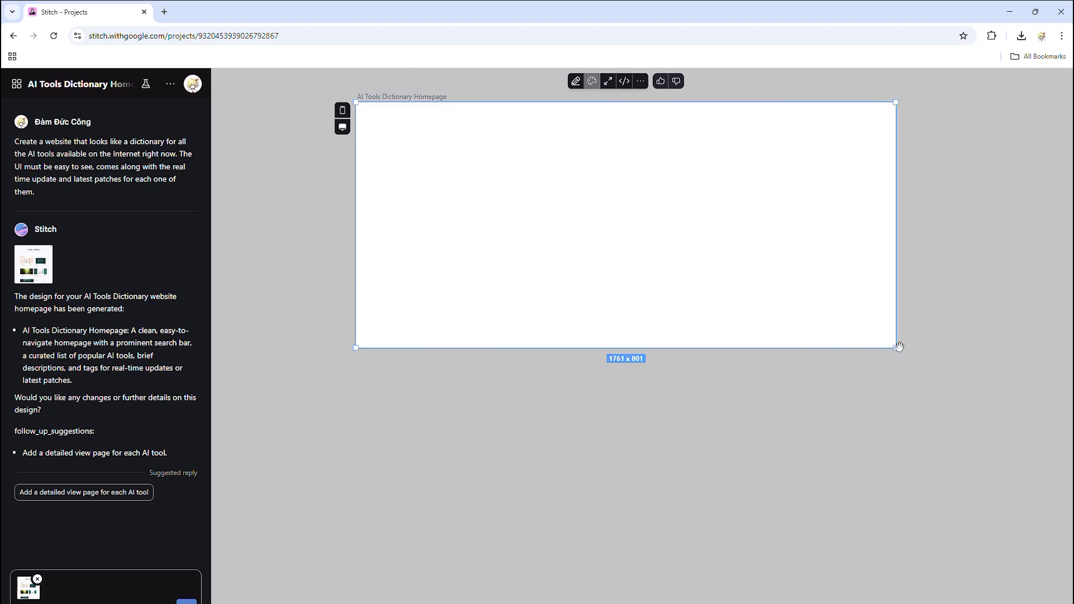
left_click_drag(895, 347, 914, 430)
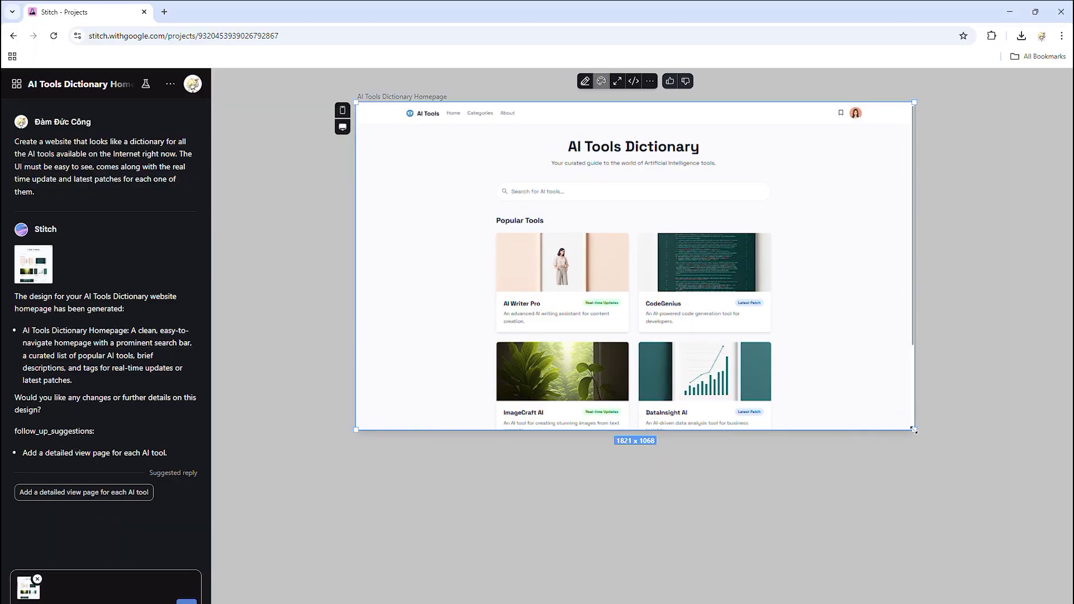
scroll(681, 247, "right", 3)
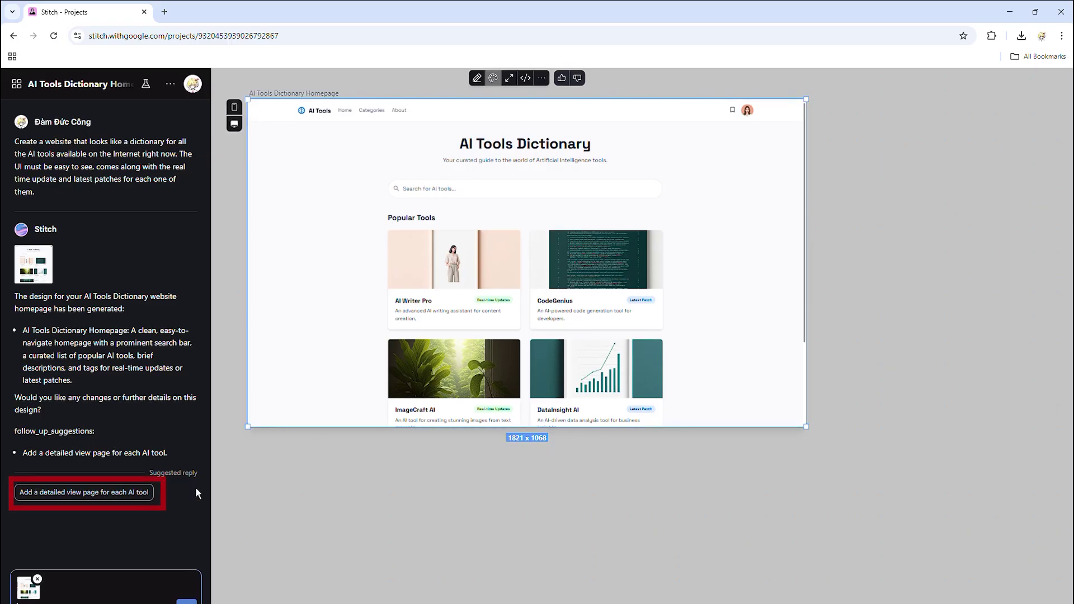
Send a follow-up asking for a left-hand menu with a pop-up for starting trials of some AI tools.
left_click(22, 262)
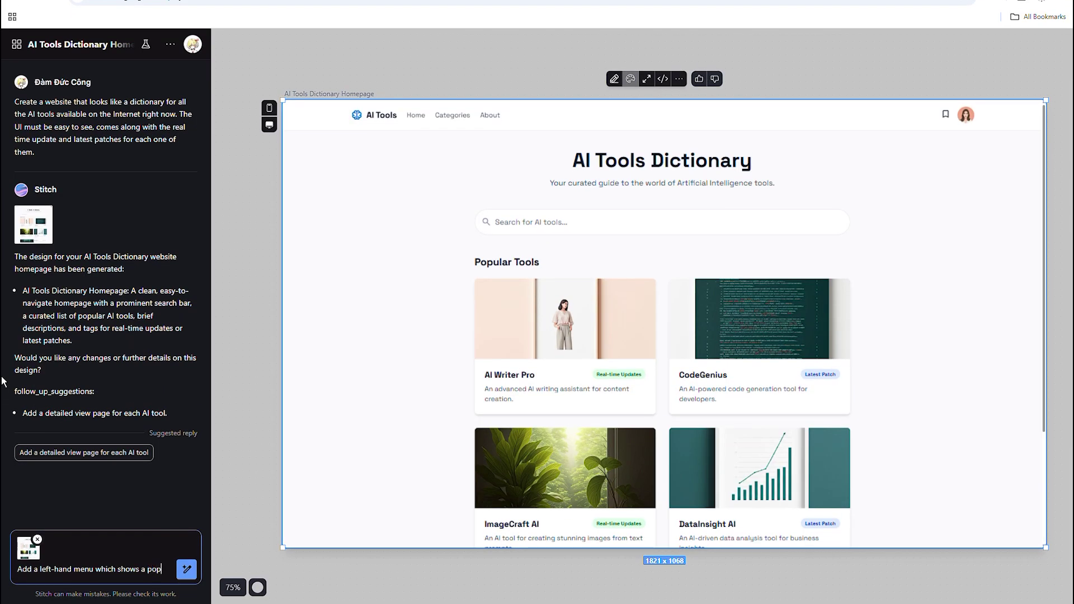
type("-up")
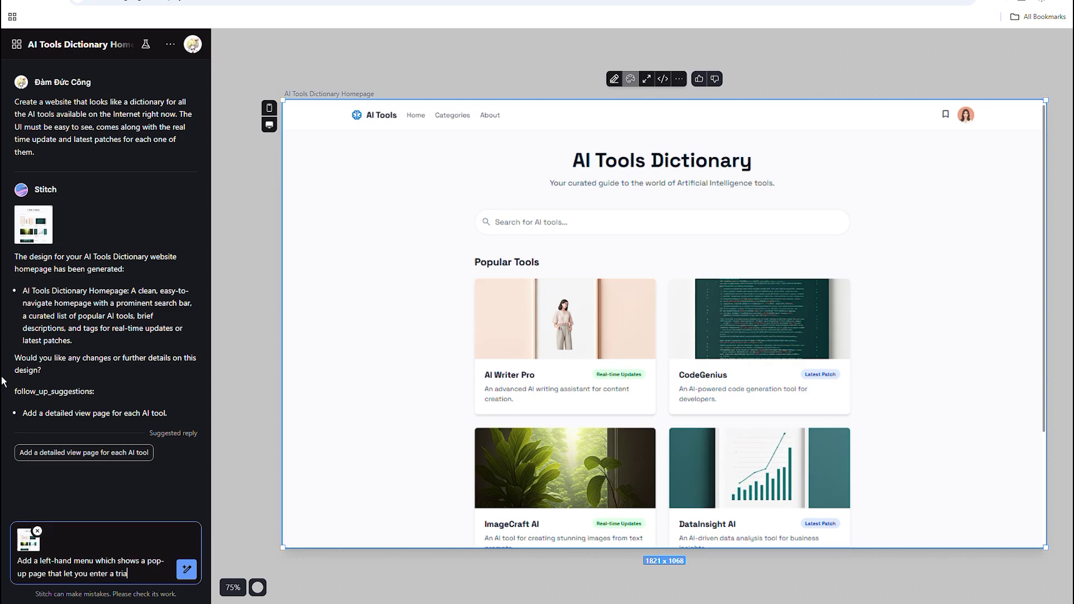
type("some of the AIs")
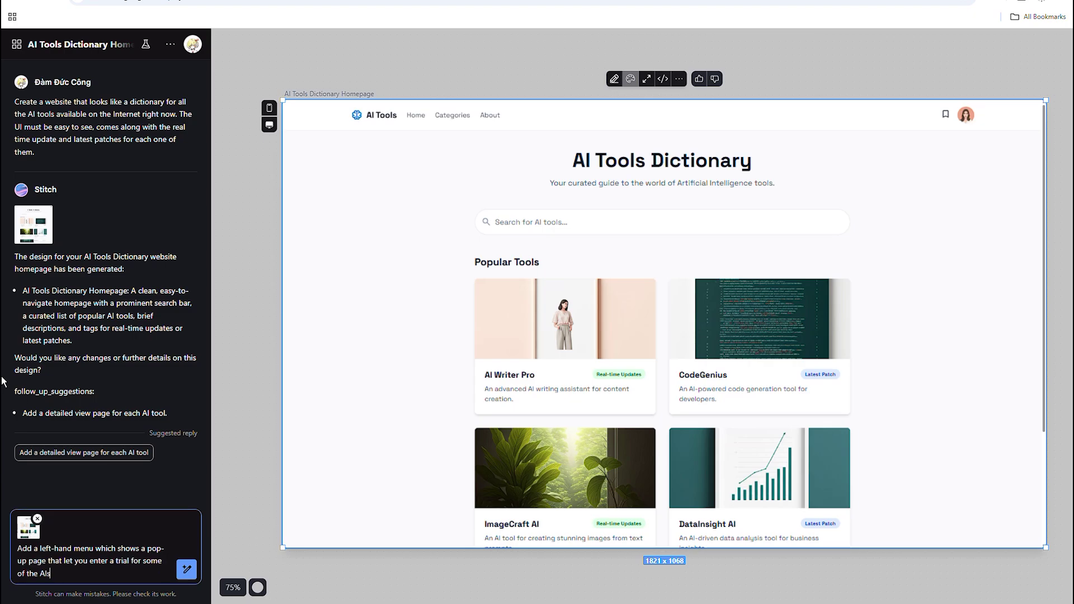
key("Return")
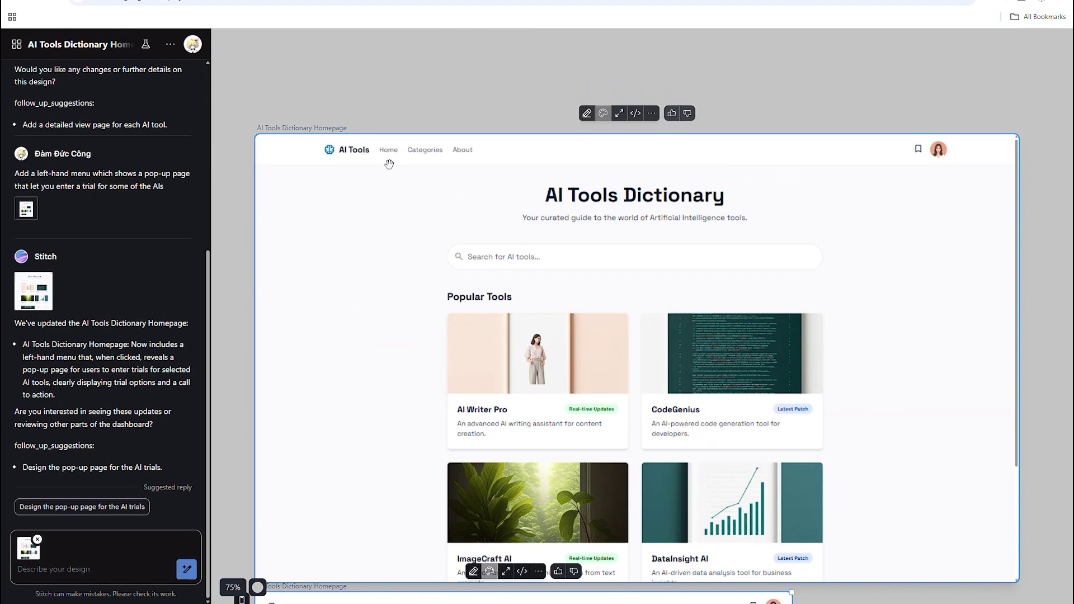
Enlarge the left-menu homepage frame to desktop width and select the detailed-view page suggestion.
scroll(402, 224, "down", 10)
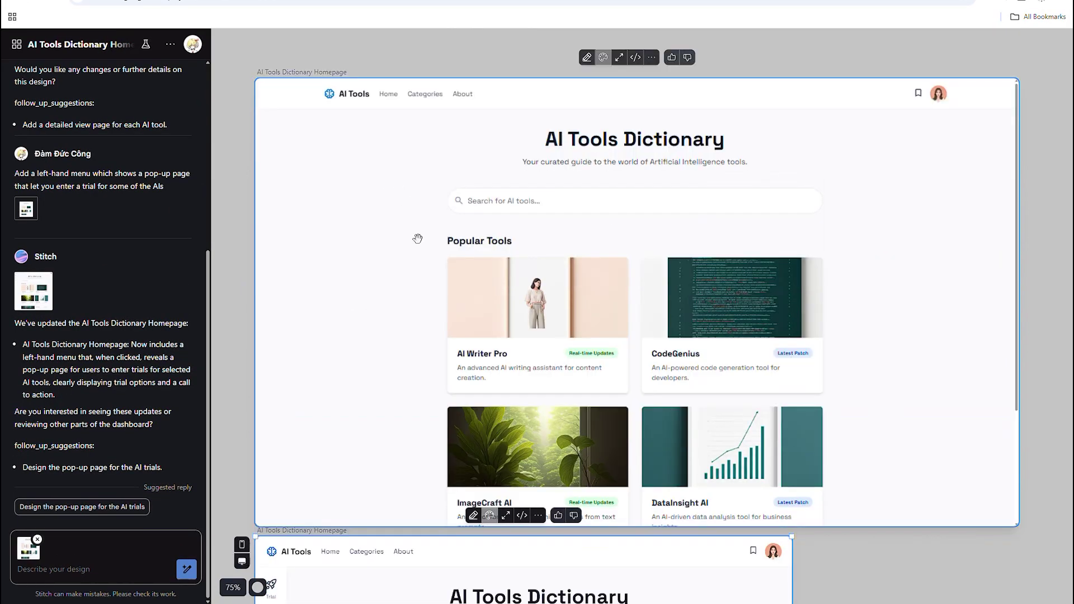
scroll(811, 304, "up", 2)
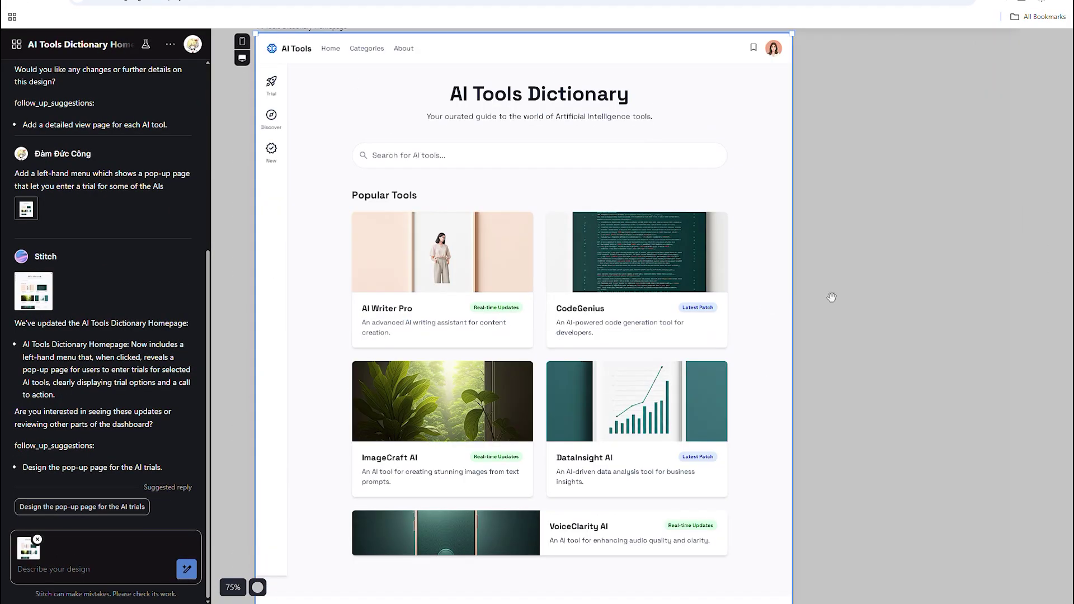
scroll(860, 288, "down", 3)
left_click_drag(809, 103, 994, 156)
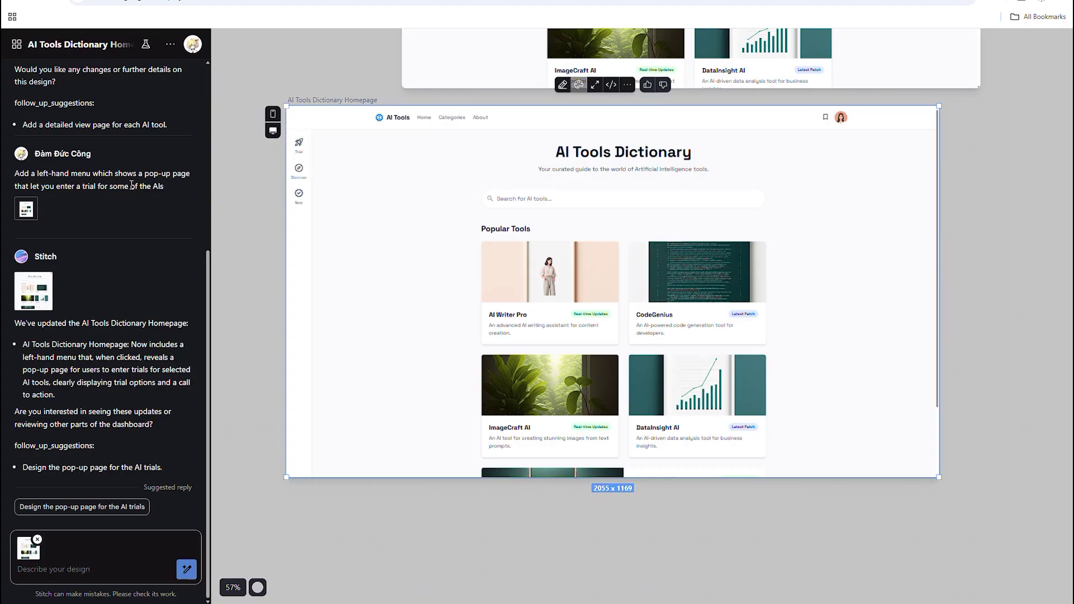
left_click_drag(179, 125, 31, 125)
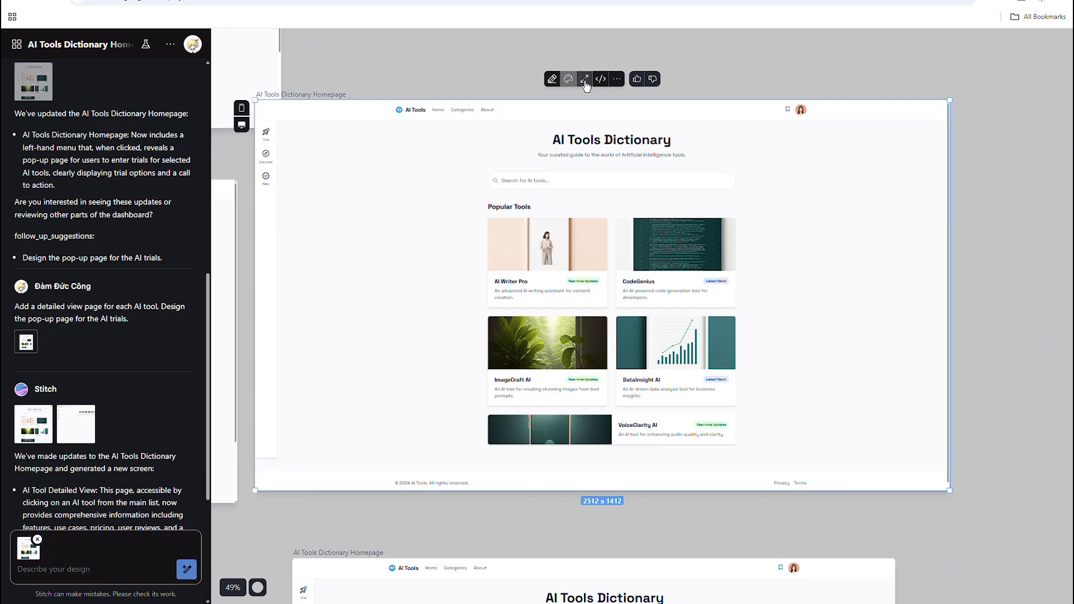
Preview the left-menu homepage full size, scroll its generated HTML in Code view, then close it.
left_click(584, 79)
scroll(554, 223, "down", 5)
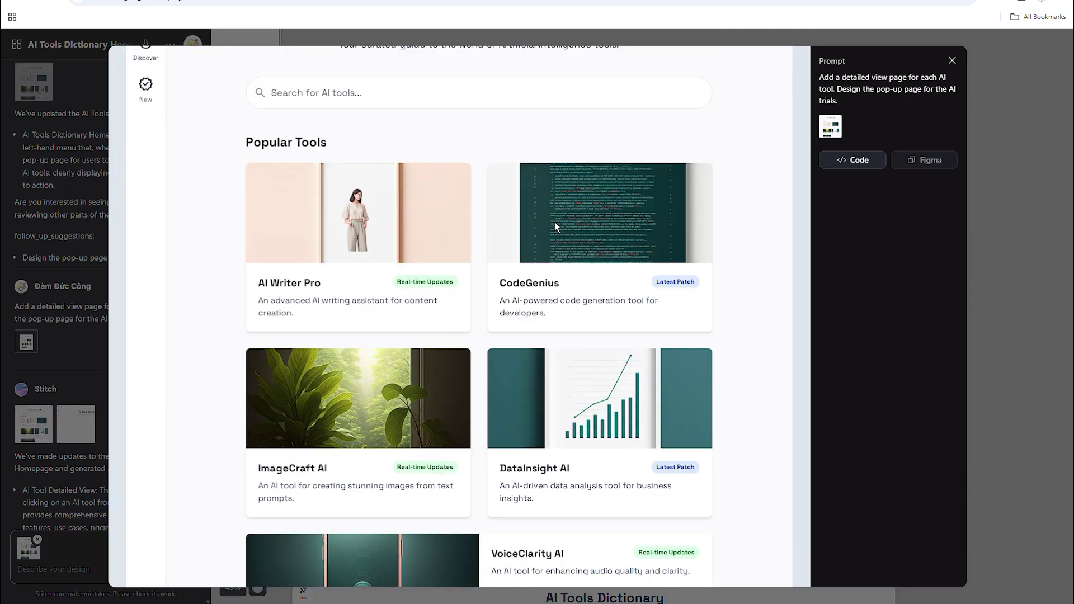
scroll(519, 230, "up", 5)
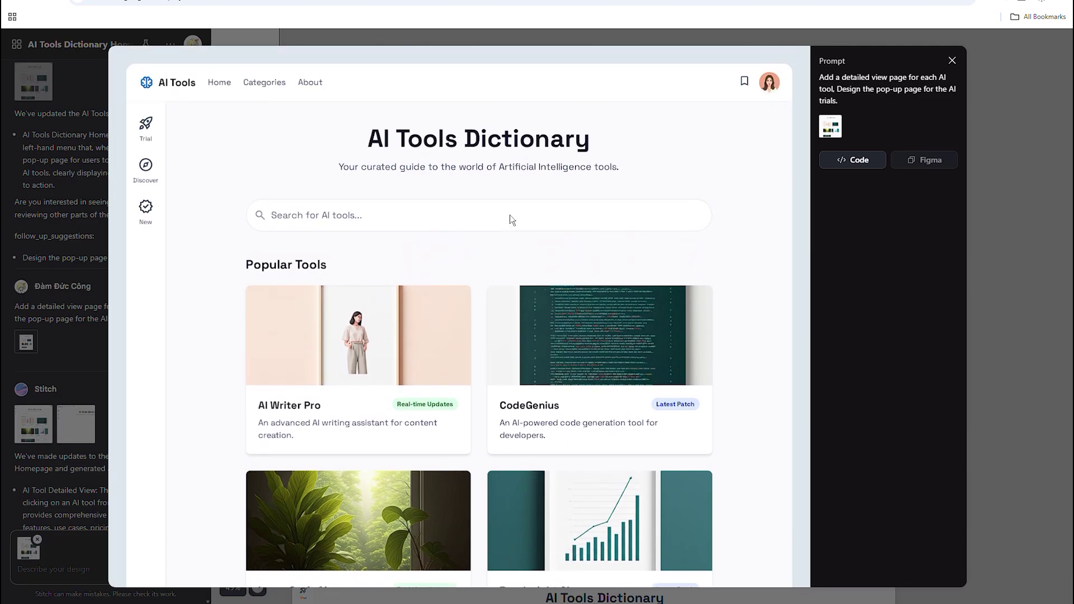
scroll(536, 217, "down", 5)
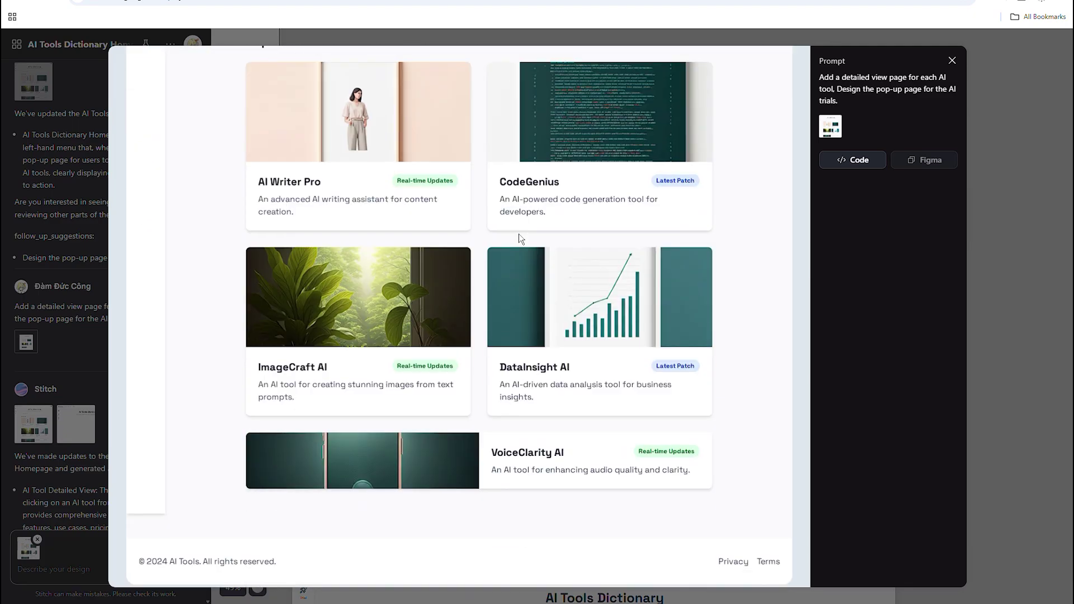
scroll(768, 215, "up", 5)
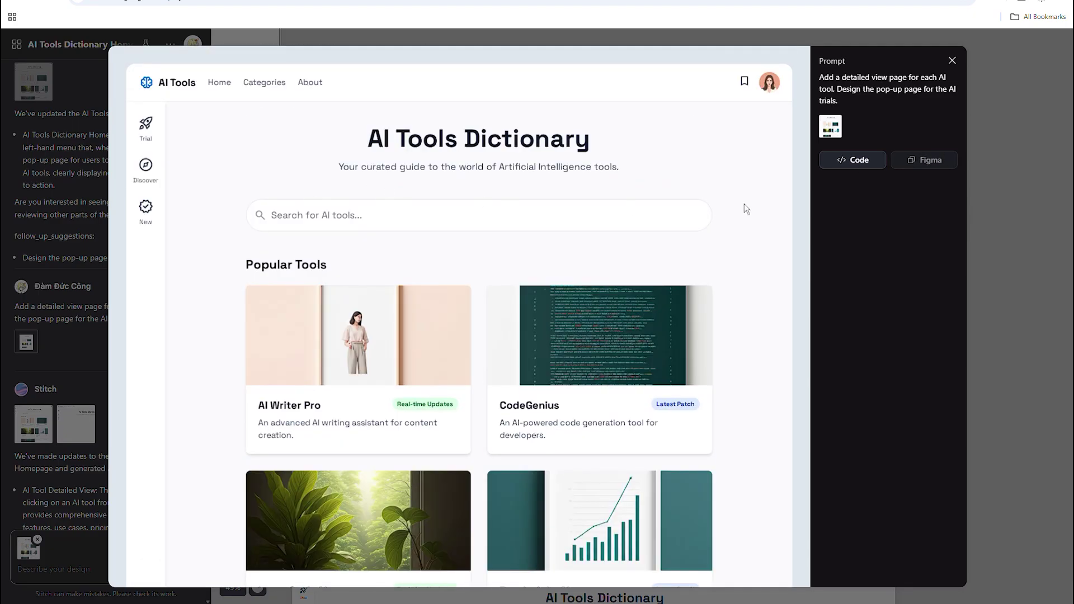
left_click(854, 167)
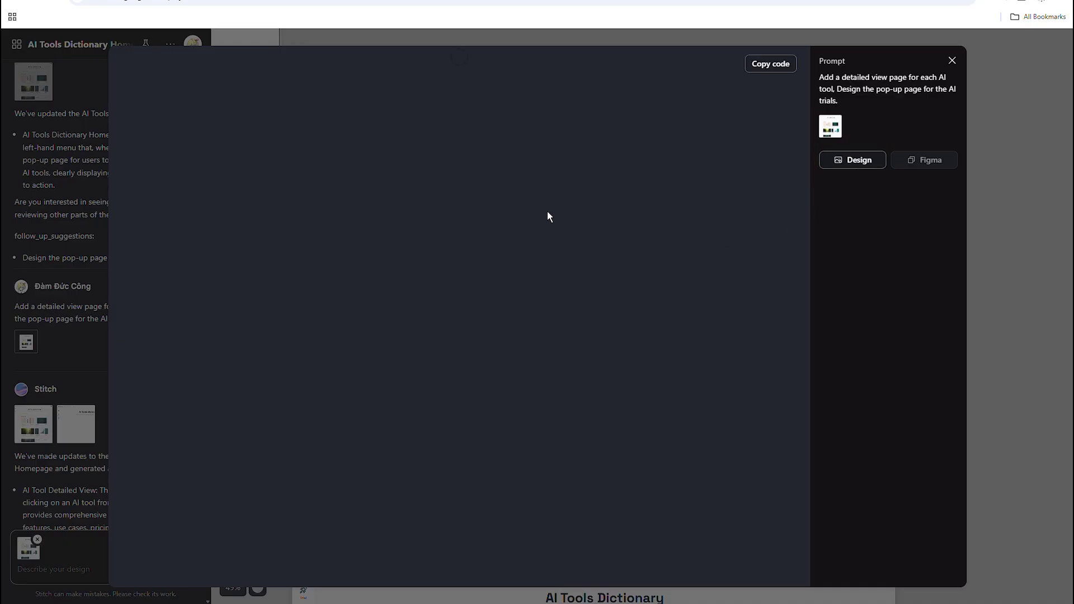
scroll(589, 194, "down", 3)
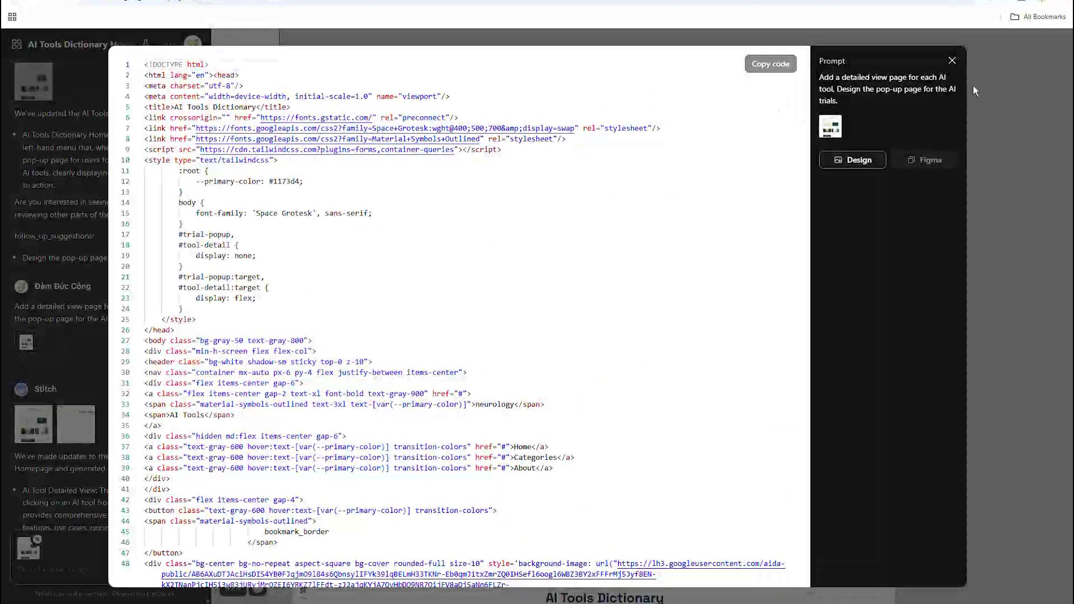
left_click(952, 60)
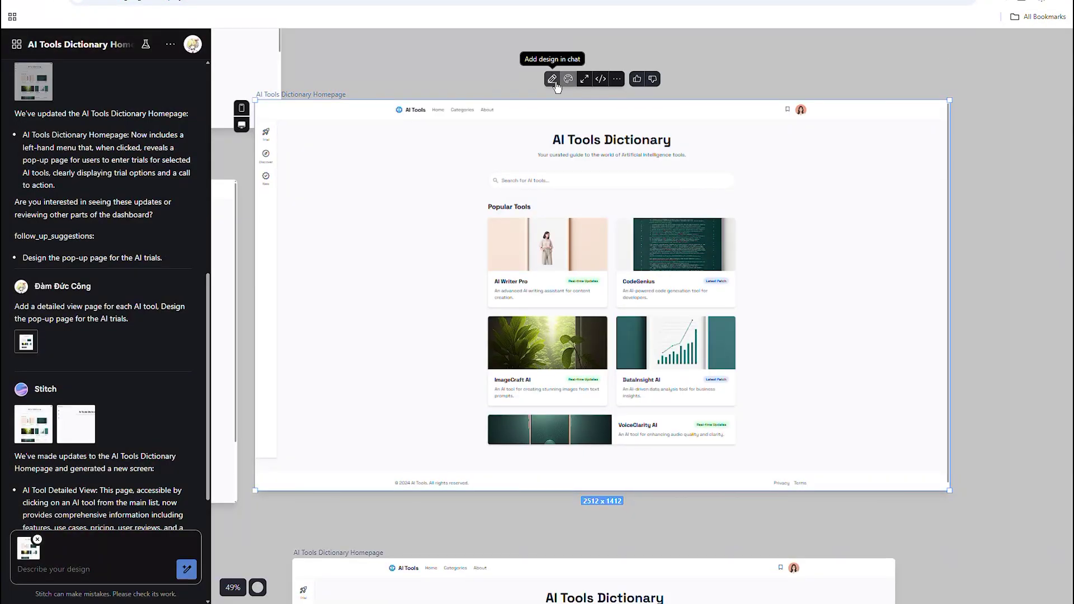
Reposition the homepage design on the canvas and briefly check its generated code.
left_click_drag(564, 183, 560, 186)
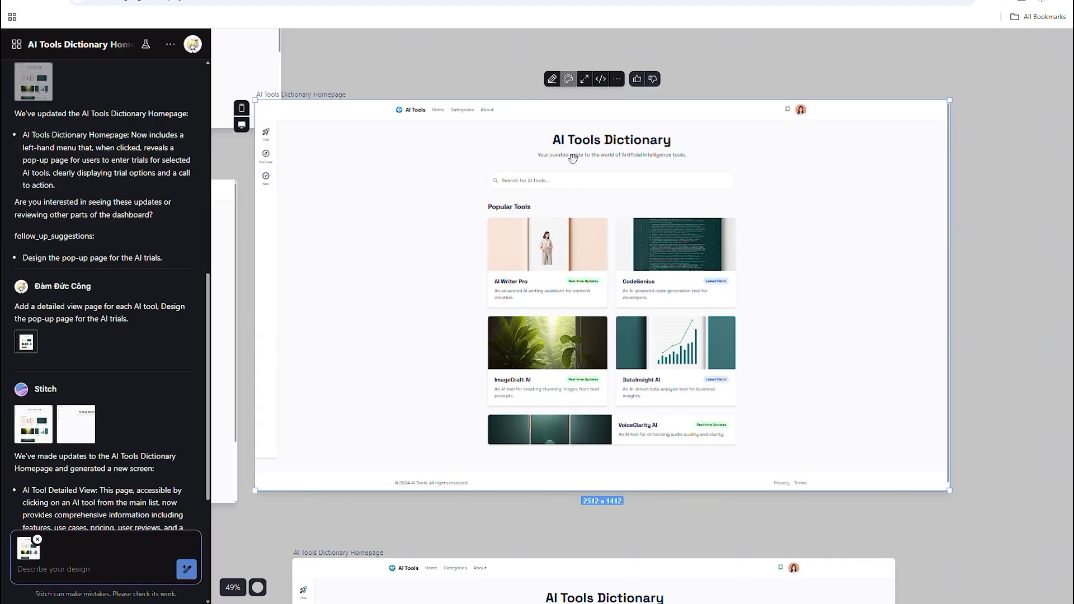
left_click_drag(570, 163, 550, 153)
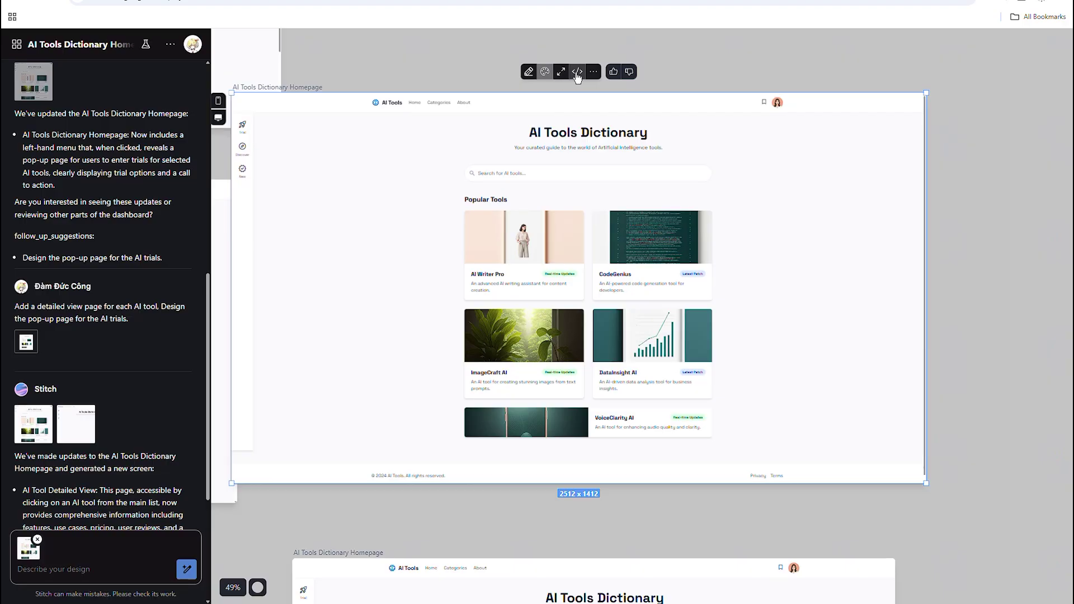
left_click(577, 73)
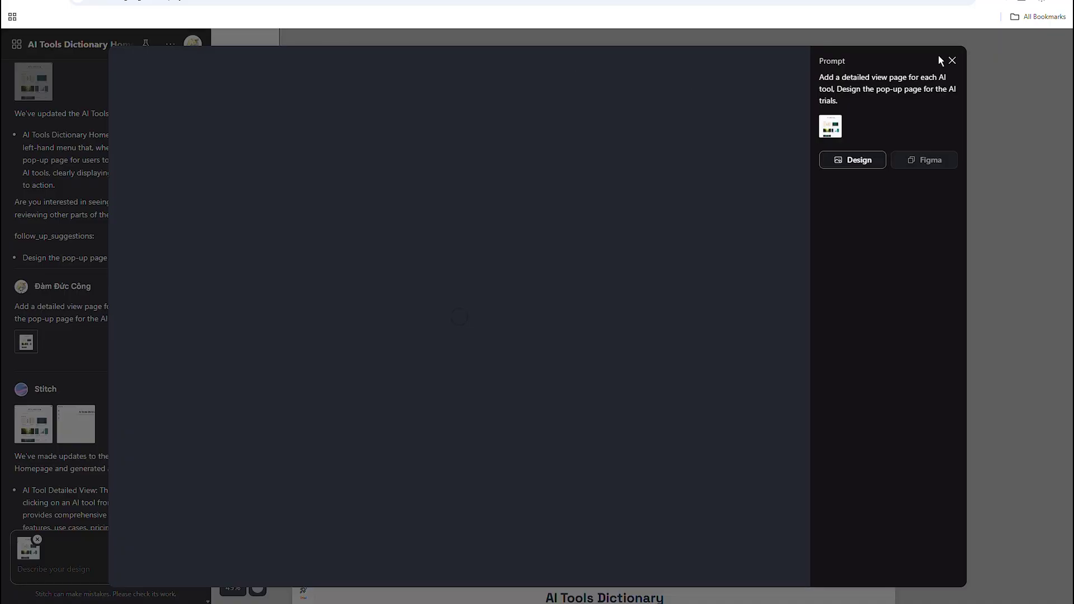
left_click(952, 60)
Download the homepage as stitch_ai_tools_dictionary_homepage.zip and show it in the Downloads folder.
left_click(592, 74)
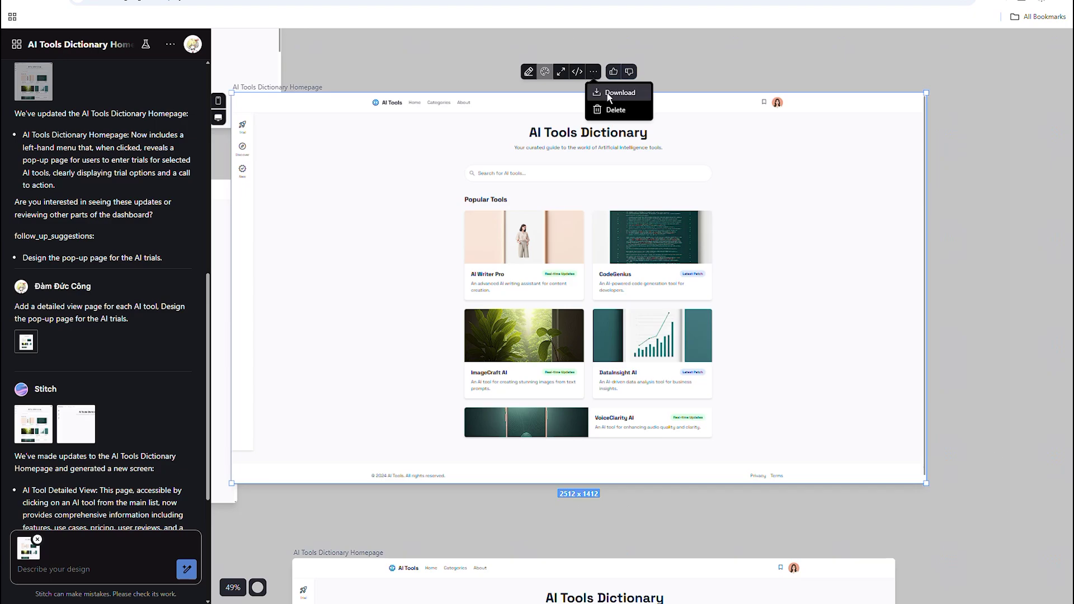
left_click(609, 94)
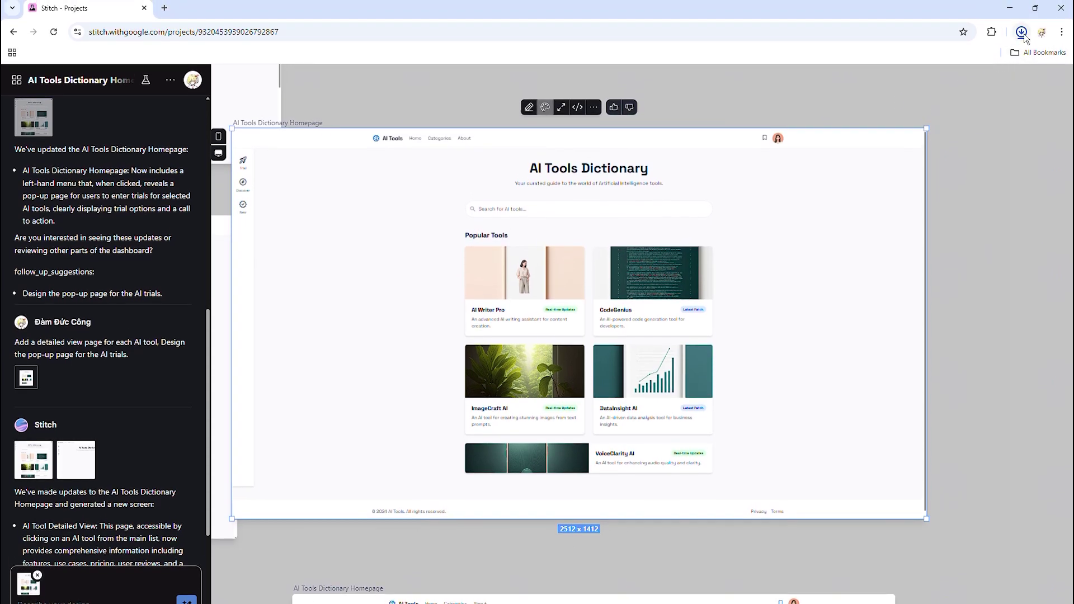
left_click(1022, 33)
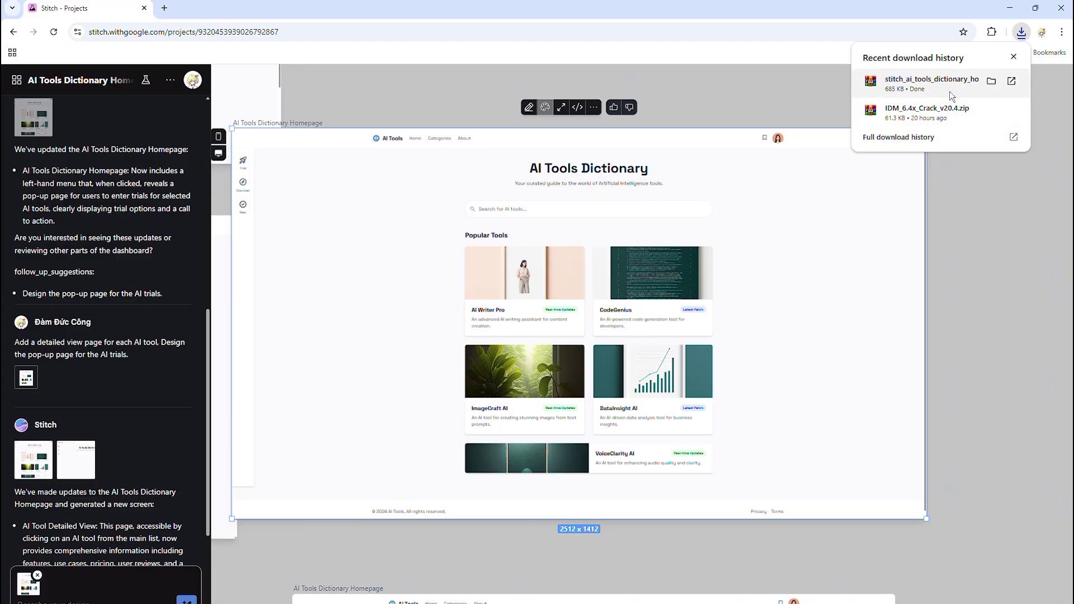
left_click(991, 82)
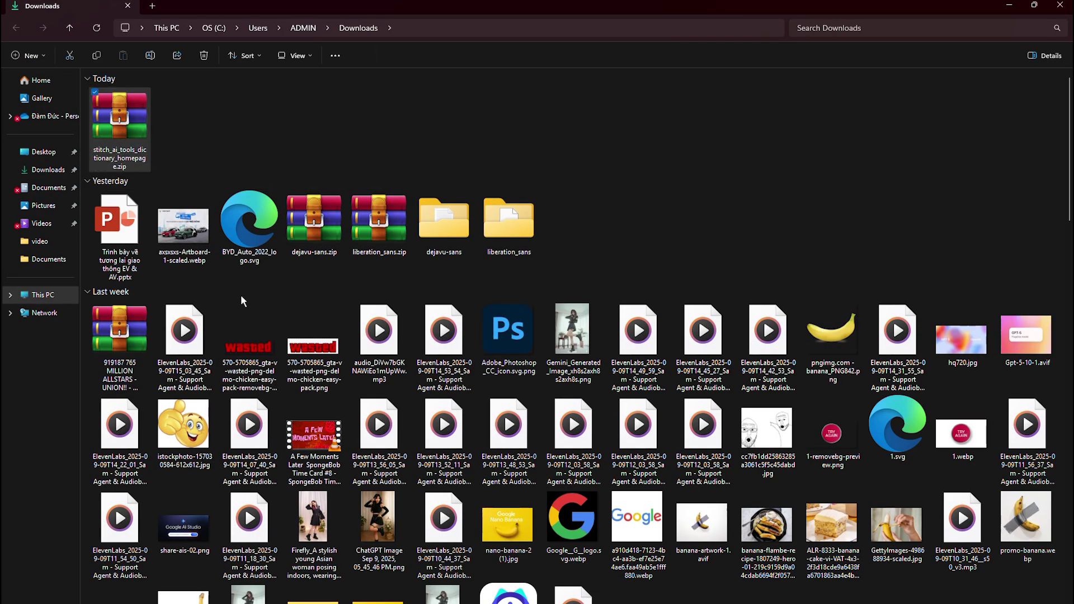
Extract the homepage zip with WinRAR and open the ai_tools_dictionary_homepage subfolder.
key("shift+F10")
left_click(358, 408)
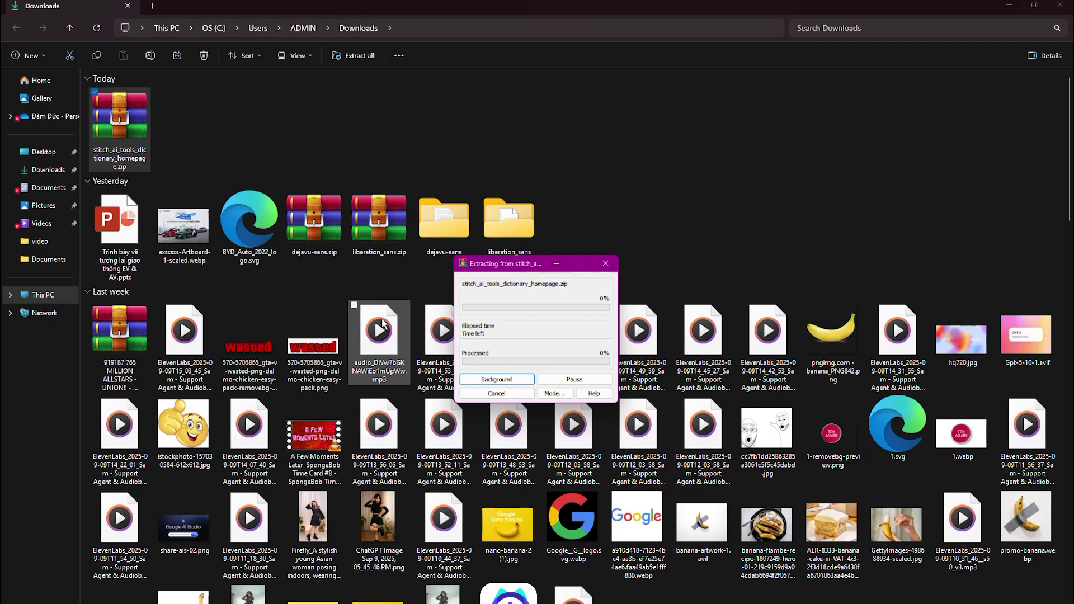
double_click(186, 136)
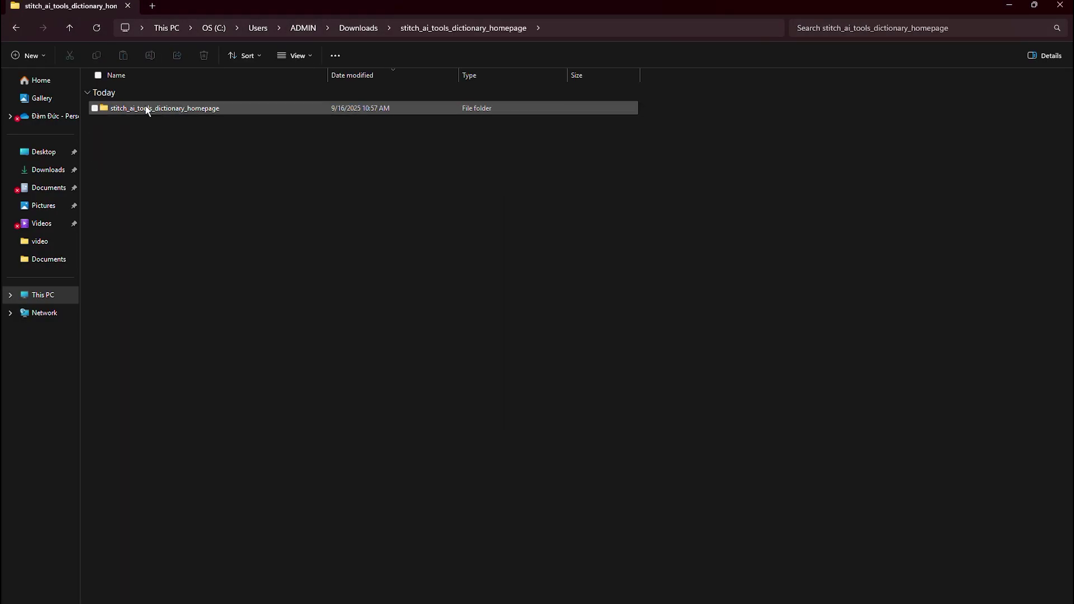
double_click(156, 109)
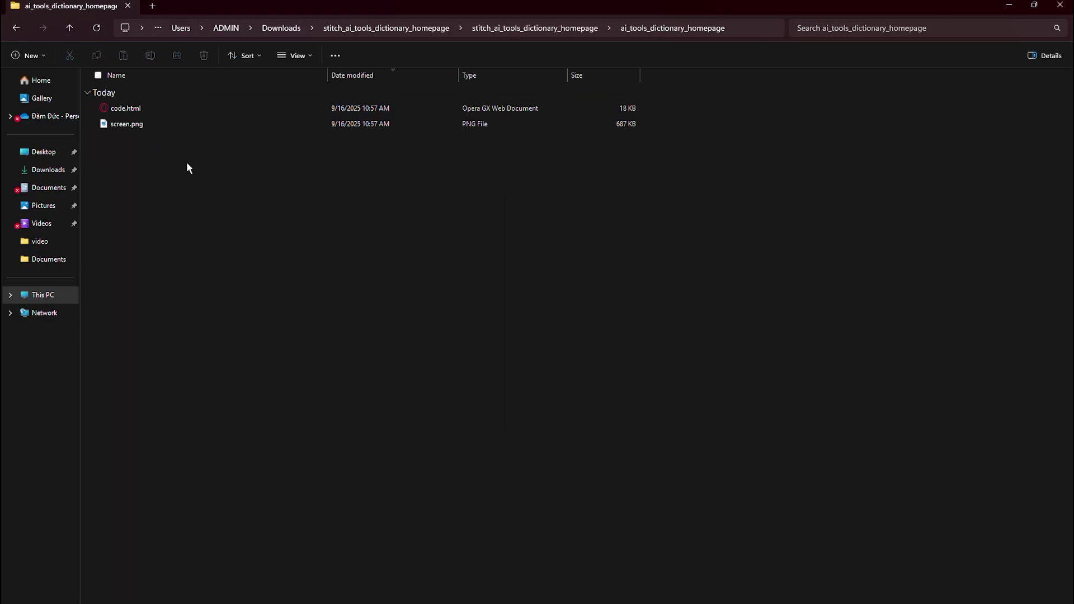
Open the exported code.html in the browser and open the AI Writer Pro details pop-up.
left_click(165, 108)
left_click(168, 124)
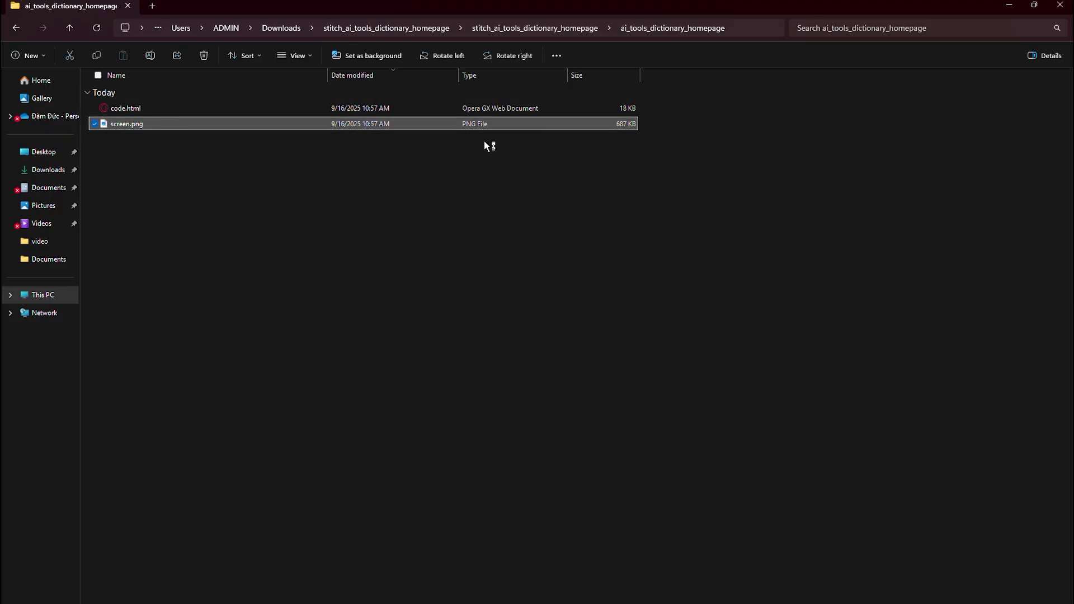
left_click(615, 136)
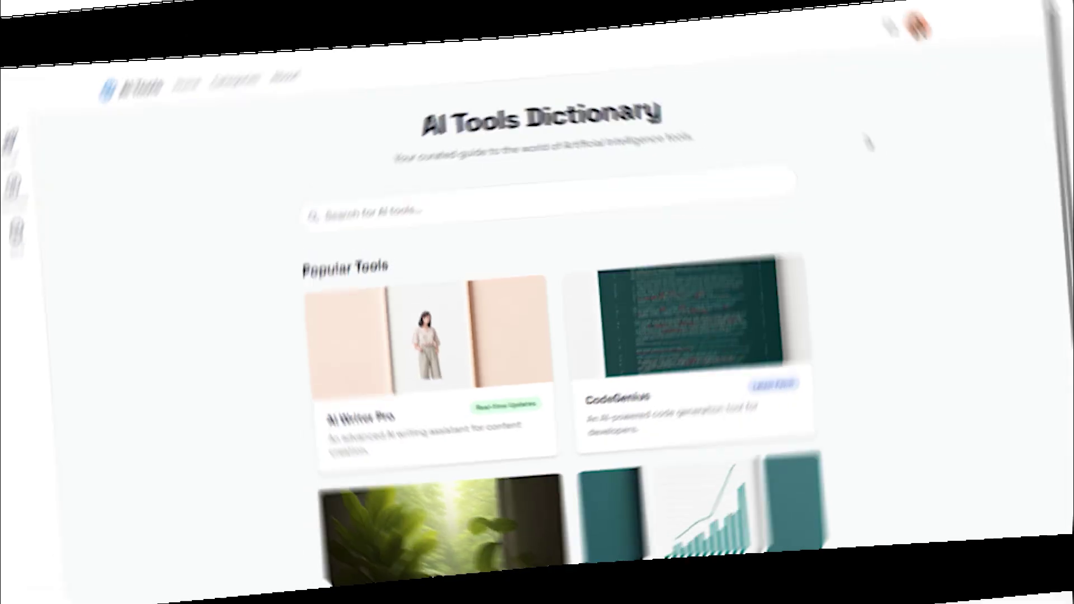
scroll(1062, 137, "up", 1)
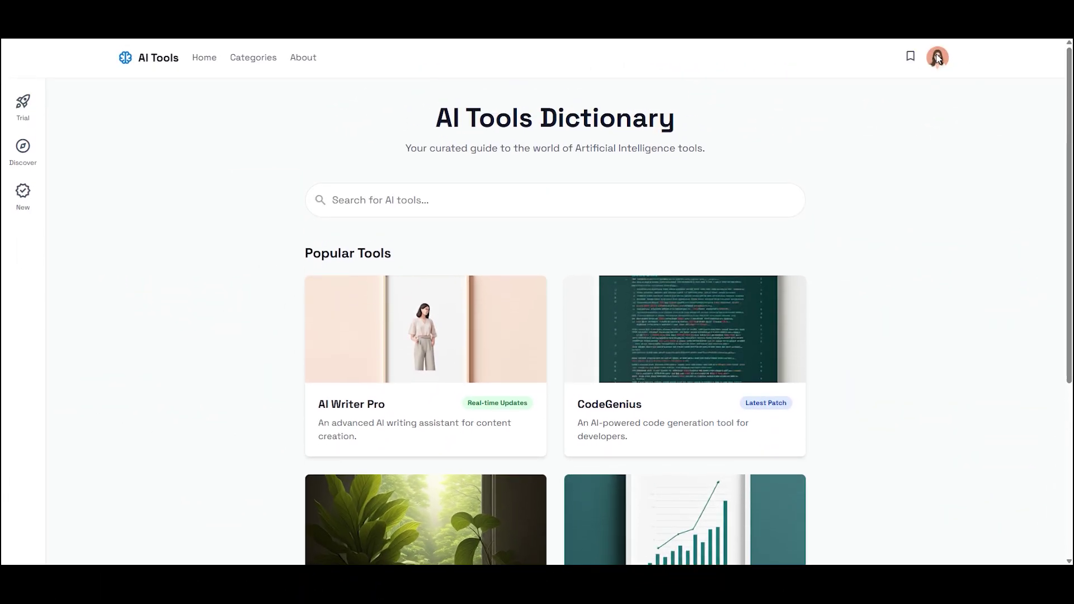
scroll(845, 182, "down", 3)
left_click(425, 195)
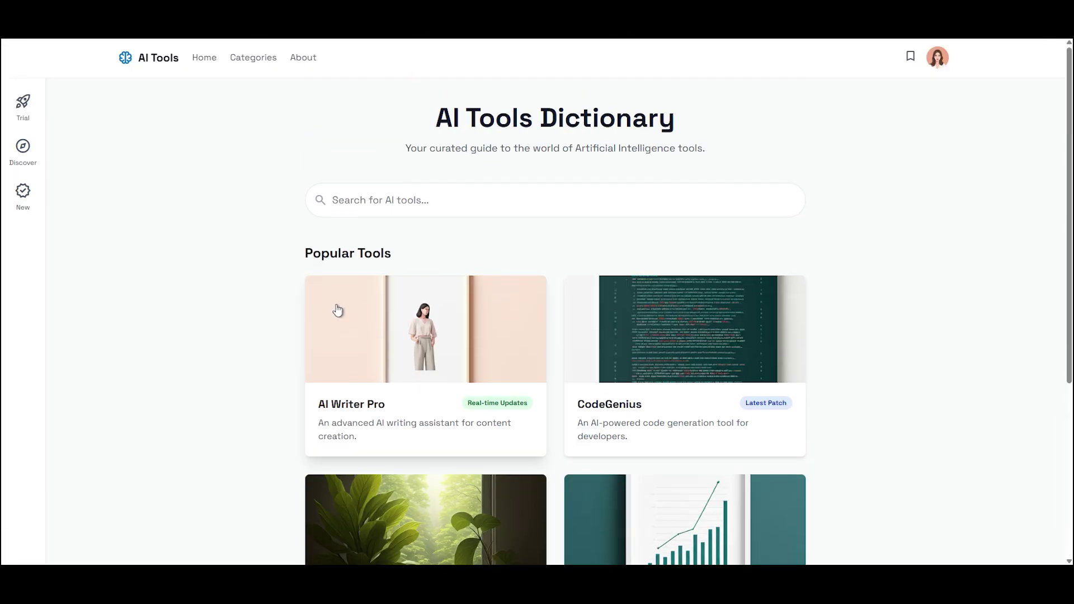
Open the free-trial pop-up, pick the CodeGenius and ImageCraft AI trials, then close it.
left_click(23, 109)
left_click(492, 319)
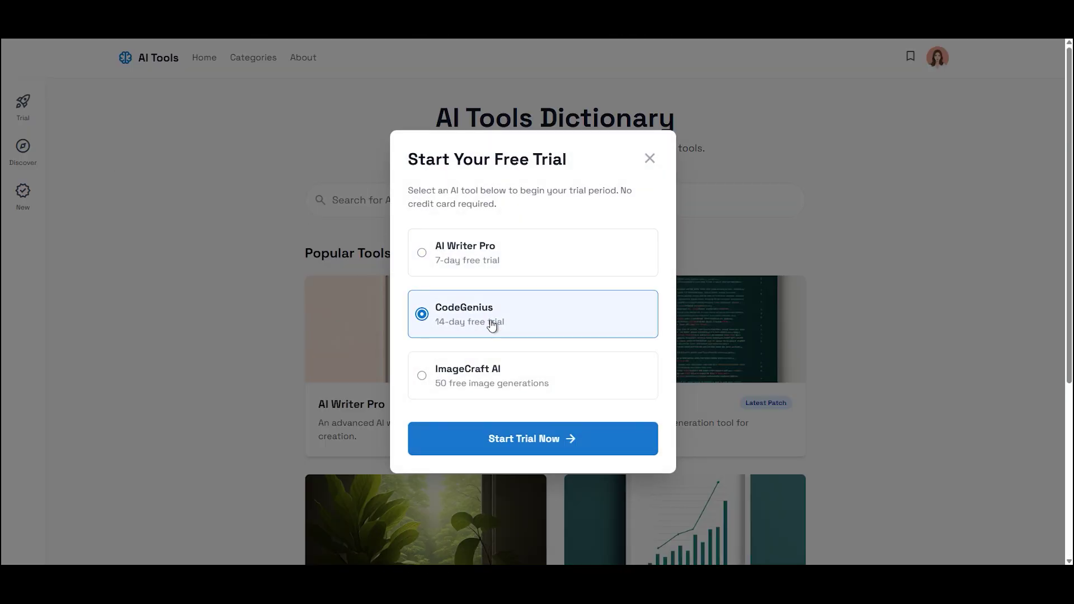
left_click(503, 371)
left_click(647, 159)
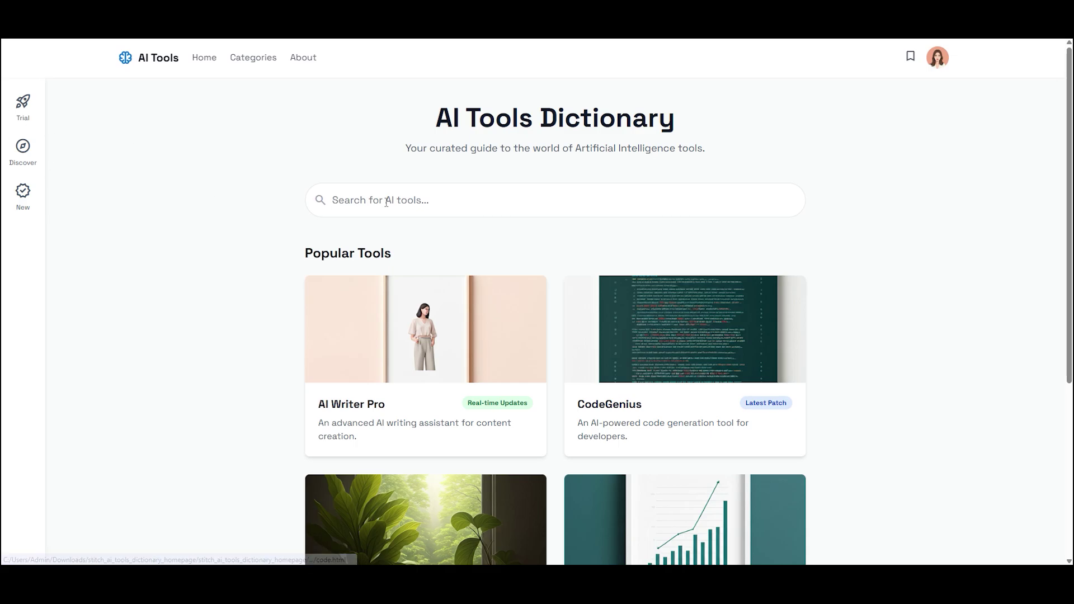
Test the search box with 'egasbhdas90ifdsfewew', then clear the search text.
left_click(498, 200)
type("egasbhdas90ifdsfewew")
key("ctrl+a")
key("BackSpace")
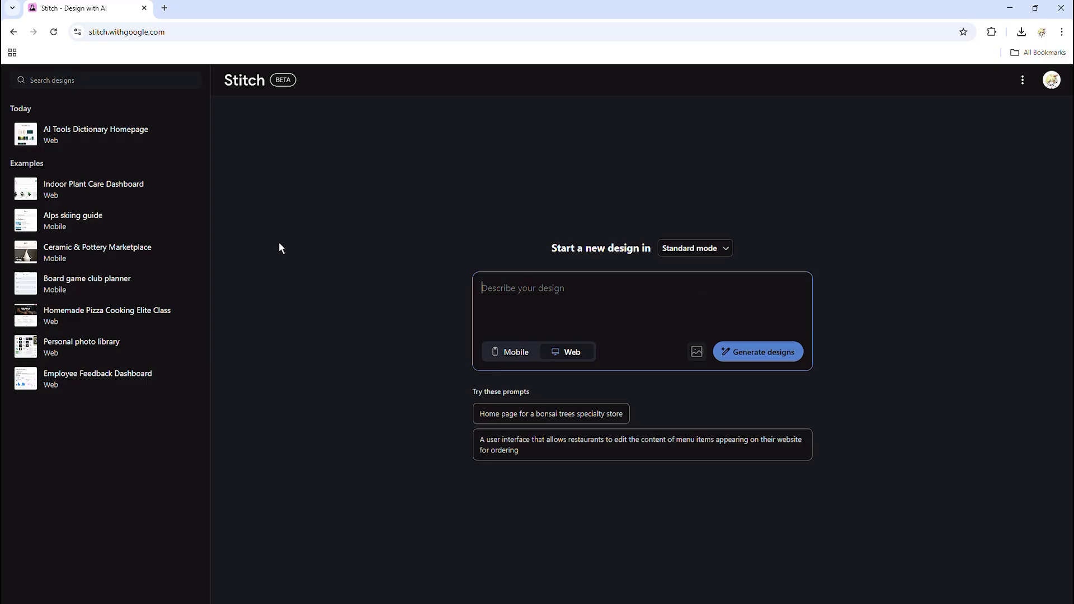
Dismiss the homepage project's options, then paste the website description prompt into a new design box.
right_click(82, 135)
left_click(444, 185)
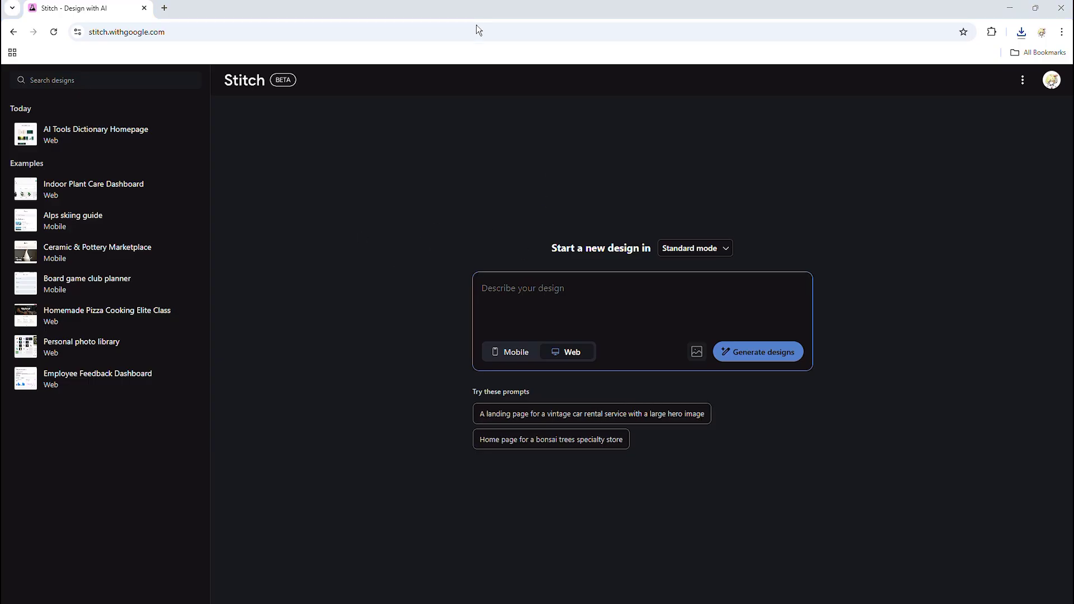
left_click(577, 295)
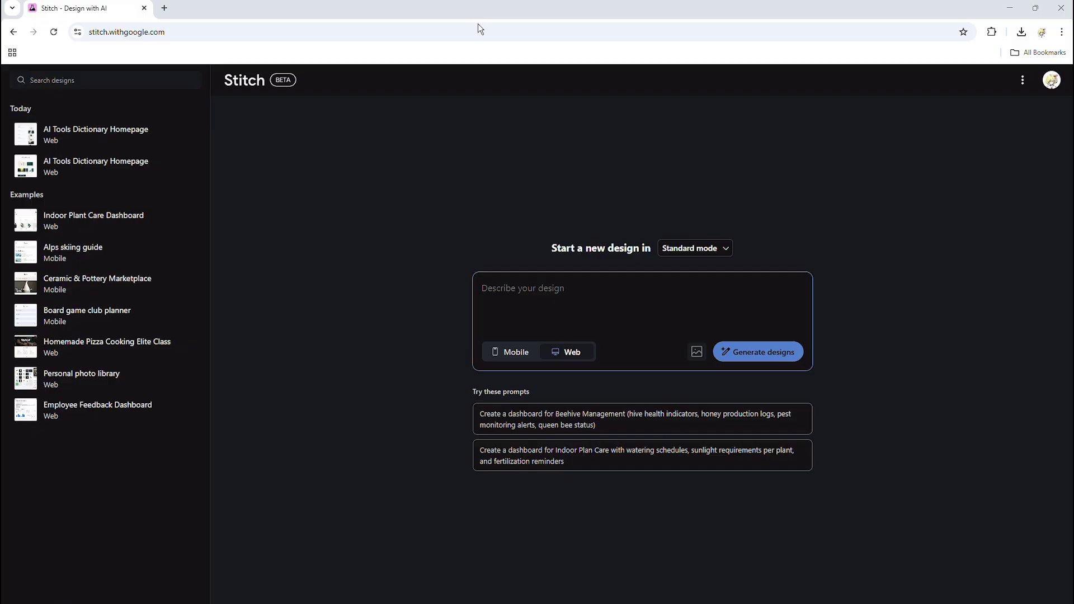
left_click(615, 300)
type("Create a website that looks like a dictionary for all the AI tools available on the Internet right now. The UI must be easy to see, comes along with the real time update and latest patches for each one of them.")
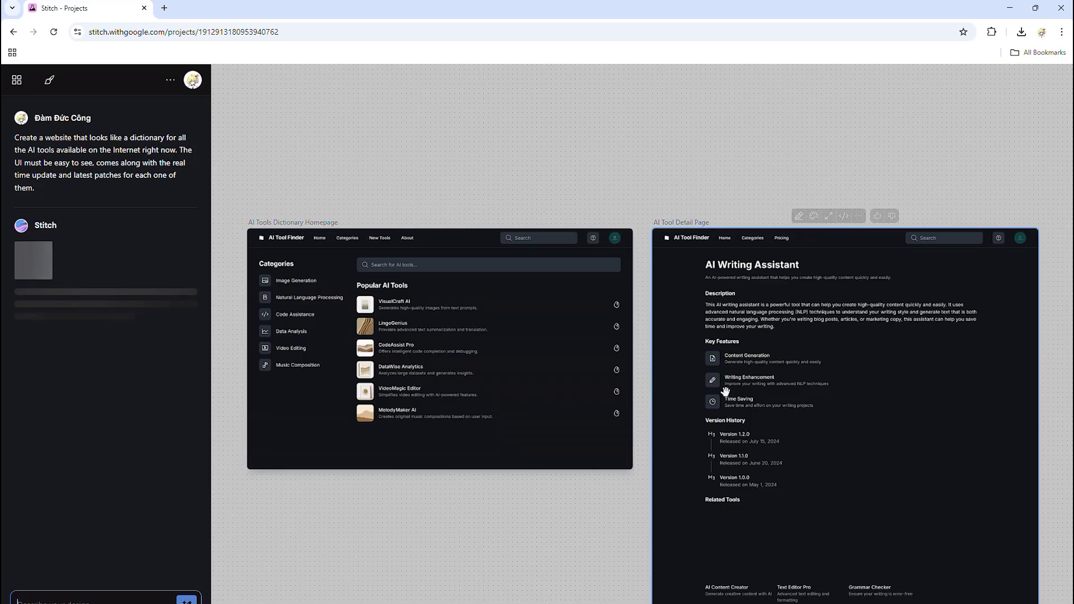
Move the AI Tool Detail Page frame up and shift the homepage frame up and right.
left_click_drag(726, 383, 726, 340)
left_click_drag(568, 346, 574, 331)
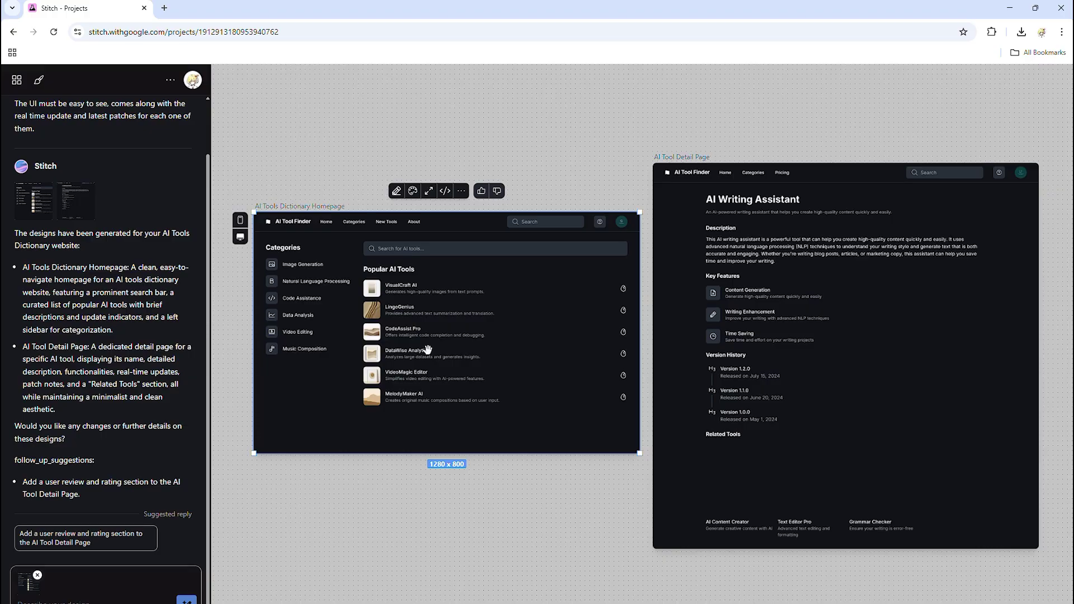
Apply a Light theme with the red #EA2831 accent to the homepage design.
left_click_drag(428, 349, 407, 359)
left_click(392, 202)
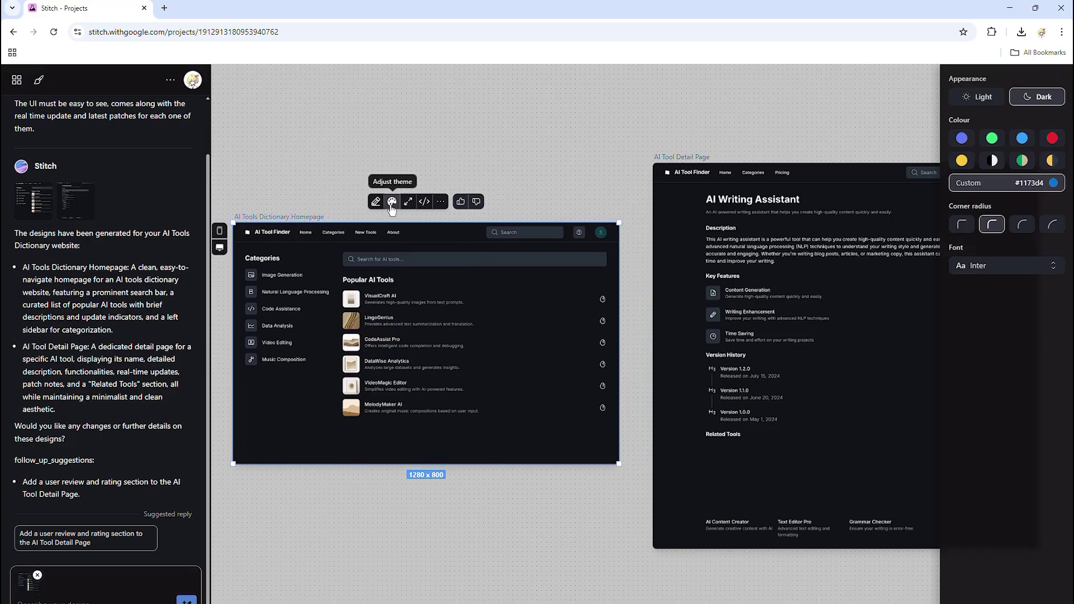
left_click_drag(388, 296, 399, 297)
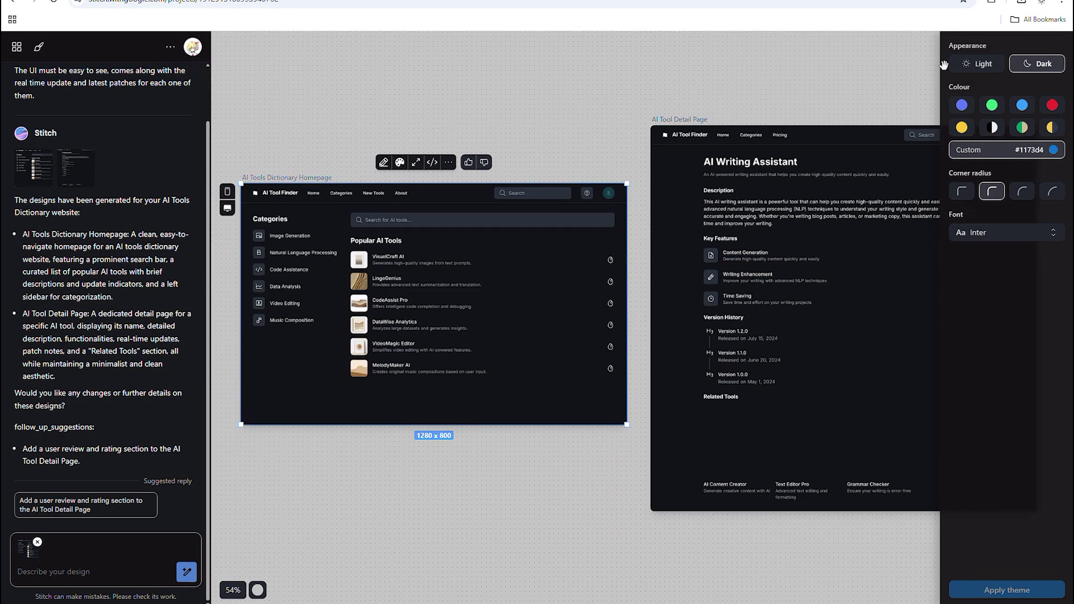
left_click(977, 63)
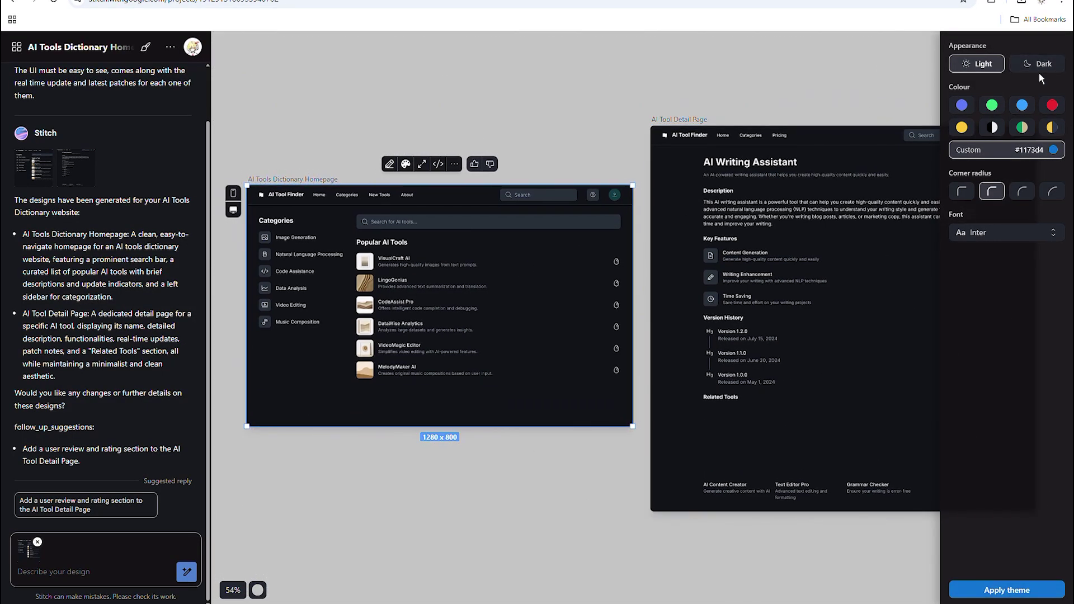
left_click(1051, 104)
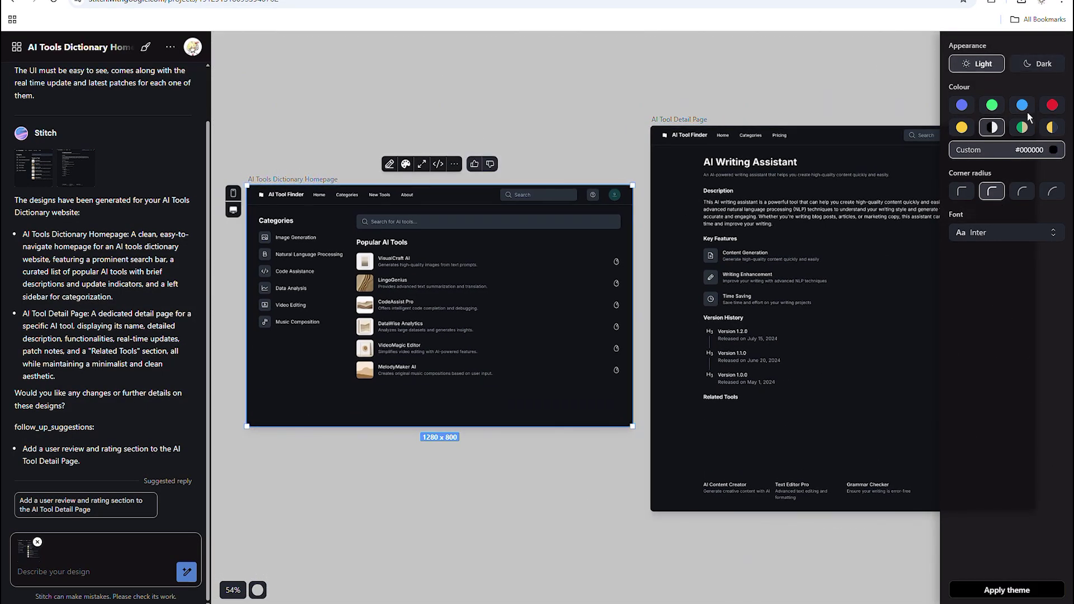
left_click(1011, 590)
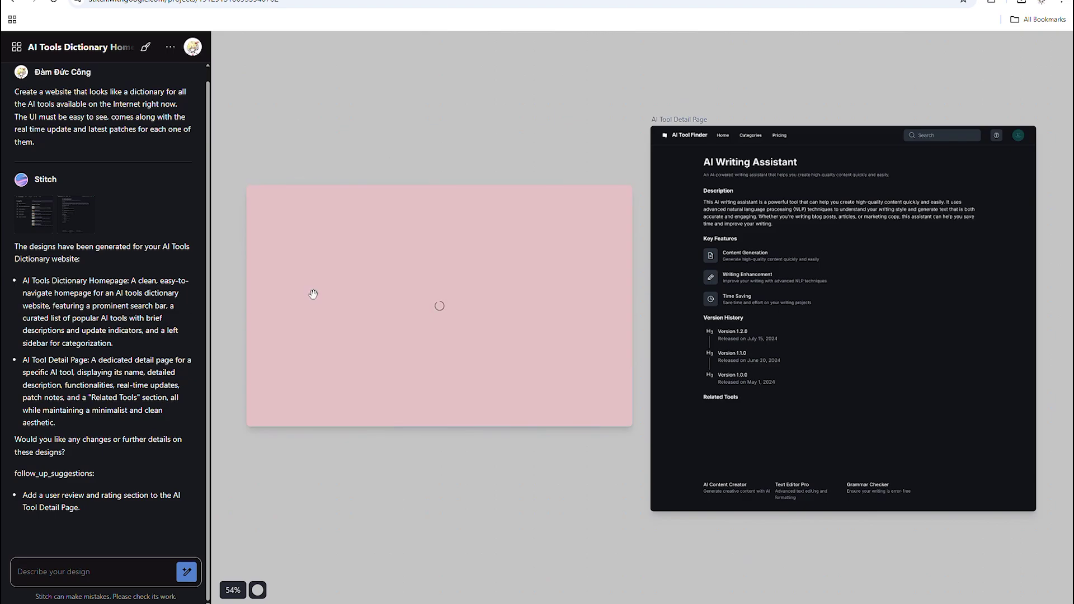
Preview the regenerated light homepage full-screen, then close the preview.
left_click(290, 276)
left_click(434, 177)
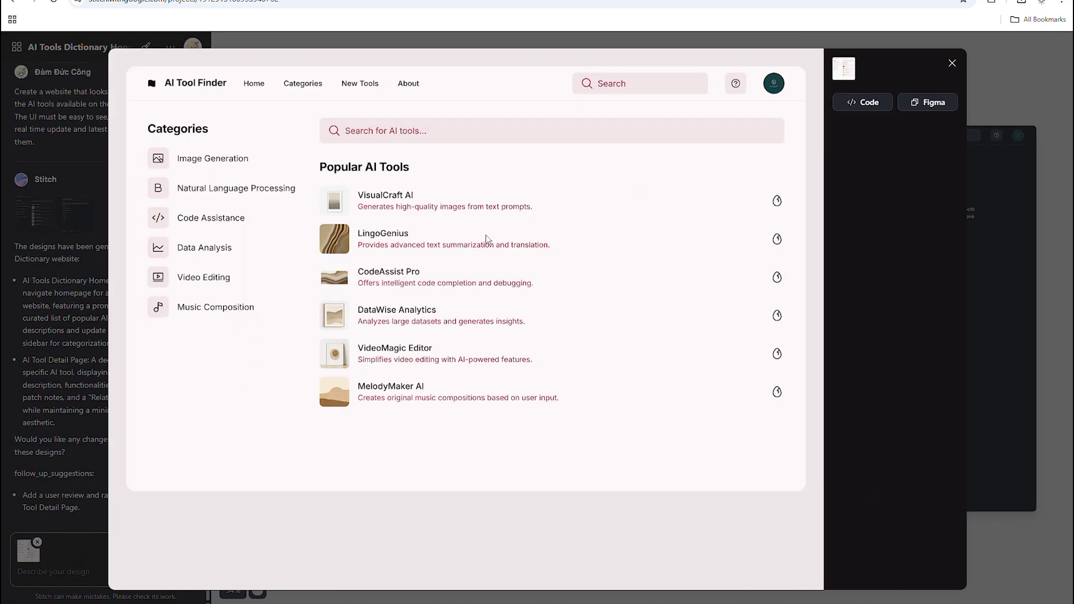
left_click(951, 63)
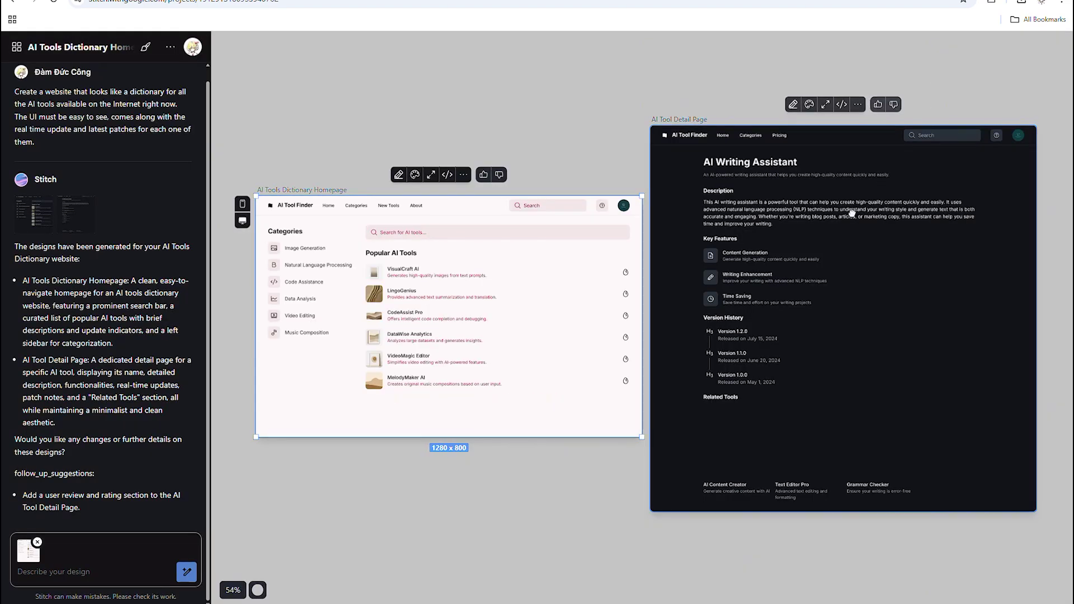
Copy the light AI Tools Dictionary Homepage design using its Figma menu option.
left_click(841, 232)
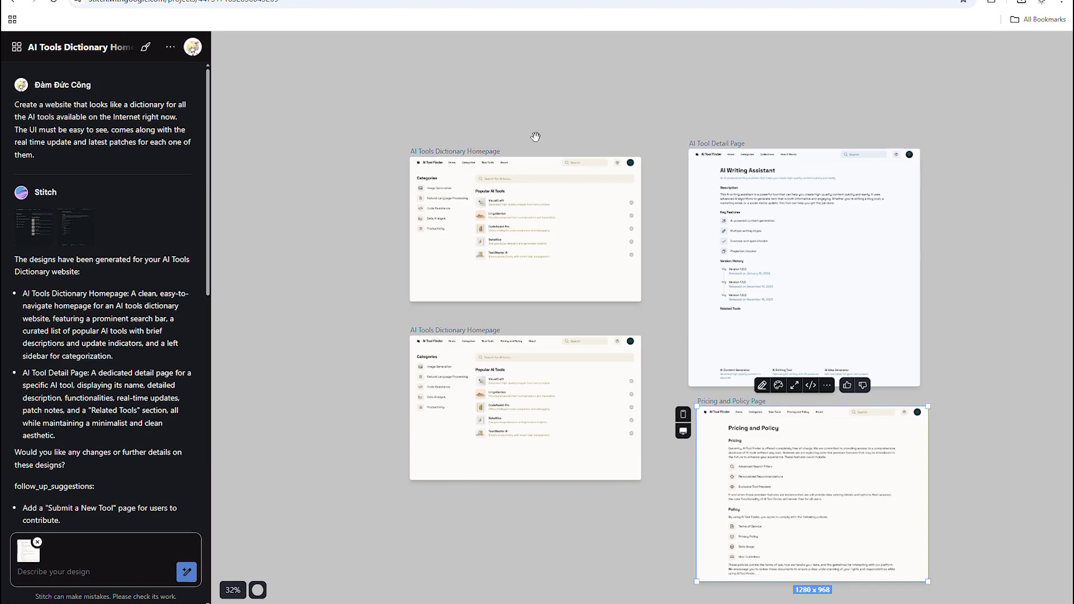
left_click(540, 136)
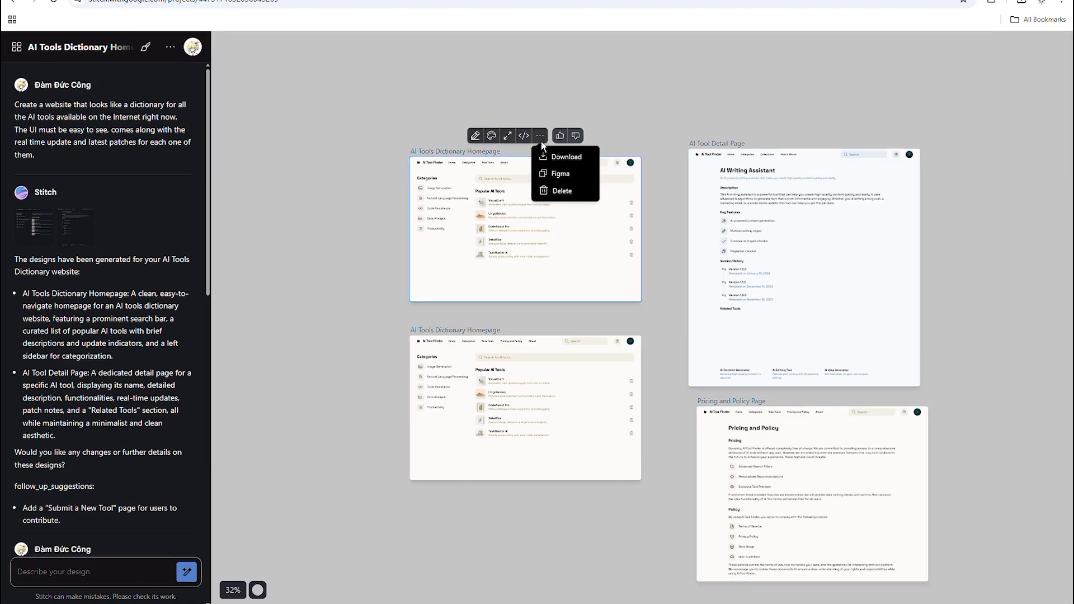
left_click(556, 174)
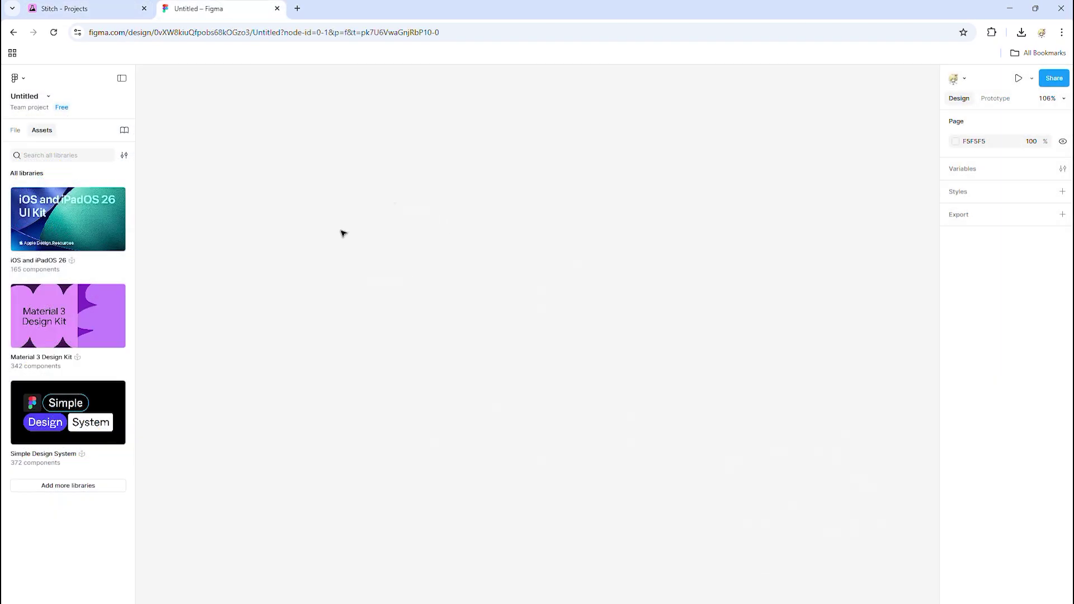
Paste the Stitch homepage design into Figma and nudge it into place.
key("ctrl+v")
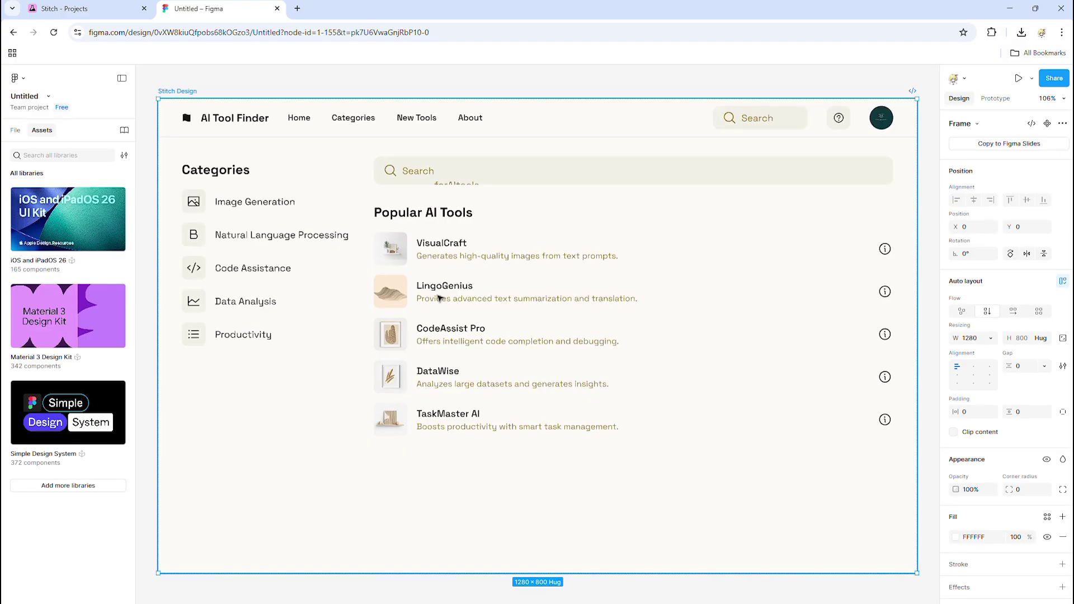
left_click_drag(469, 258, 460, 267)
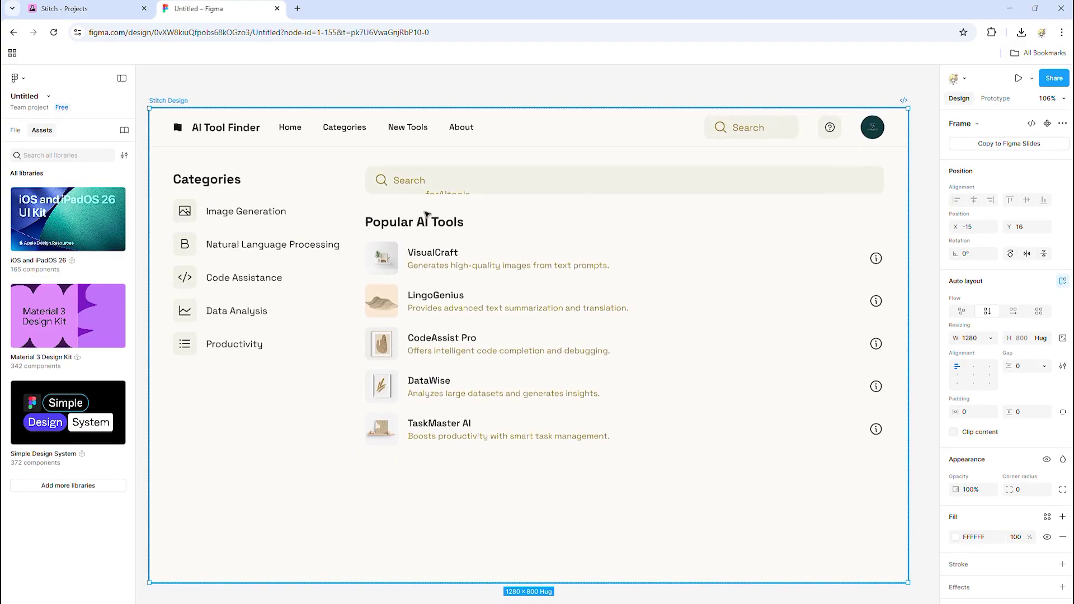
scroll(442, 266, "up", 2)
scroll(442, 266, "down", 2)
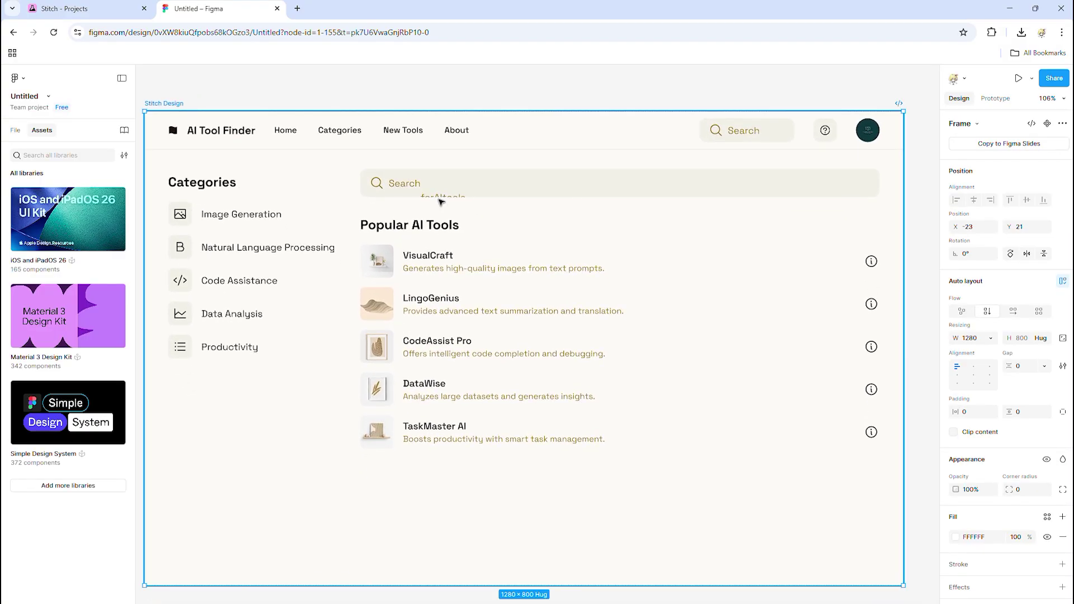
Test Flip horizontal on the inner page frame, leaving it in normal orientation.
left_click(441, 199)
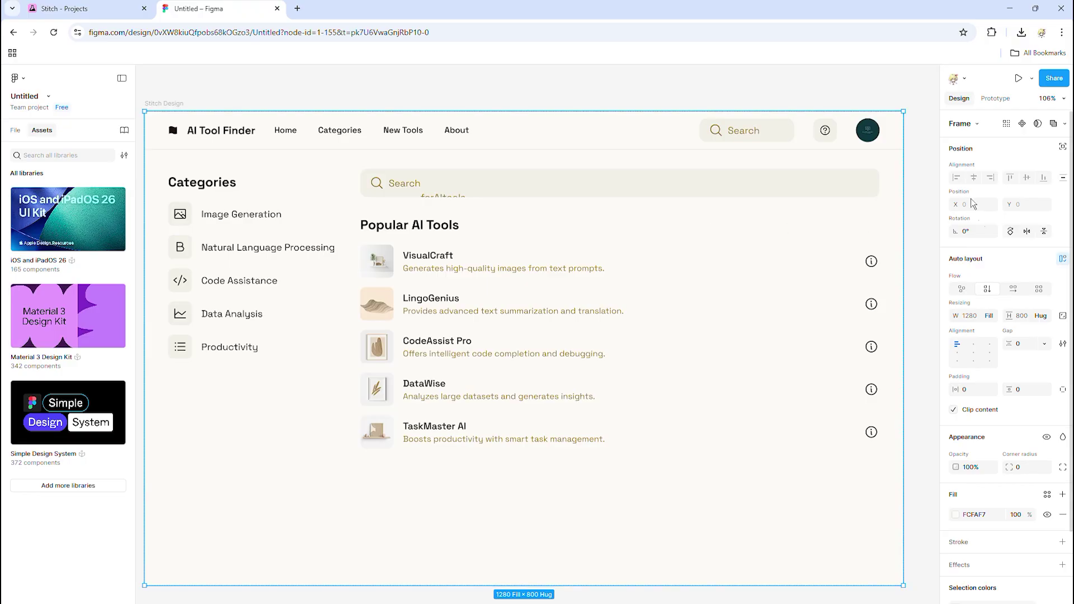
left_click(1031, 232)
left_click(1025, 232)
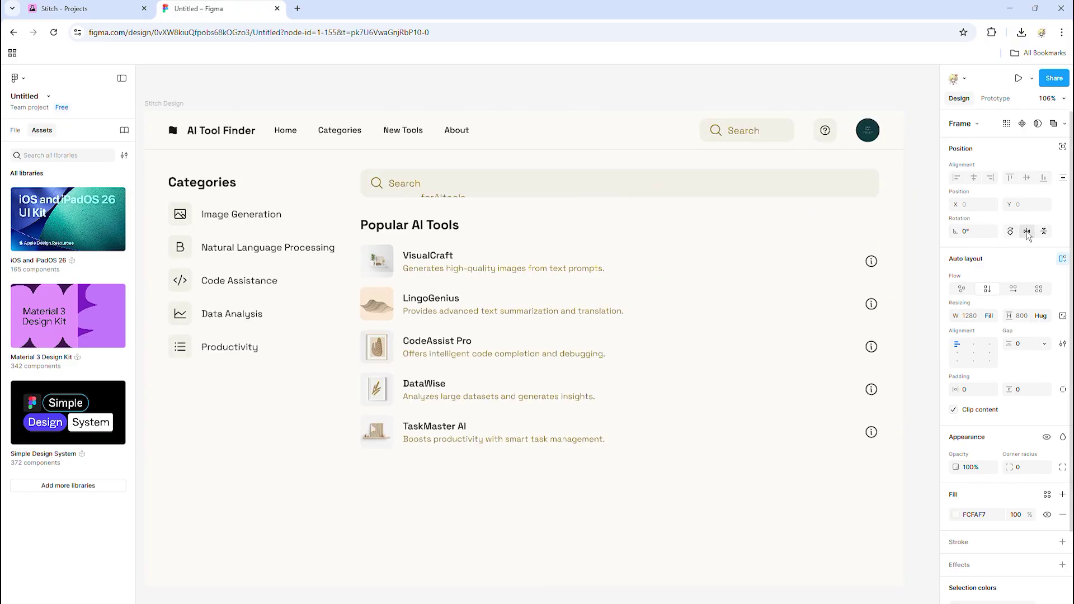
left_click(1025, 232)
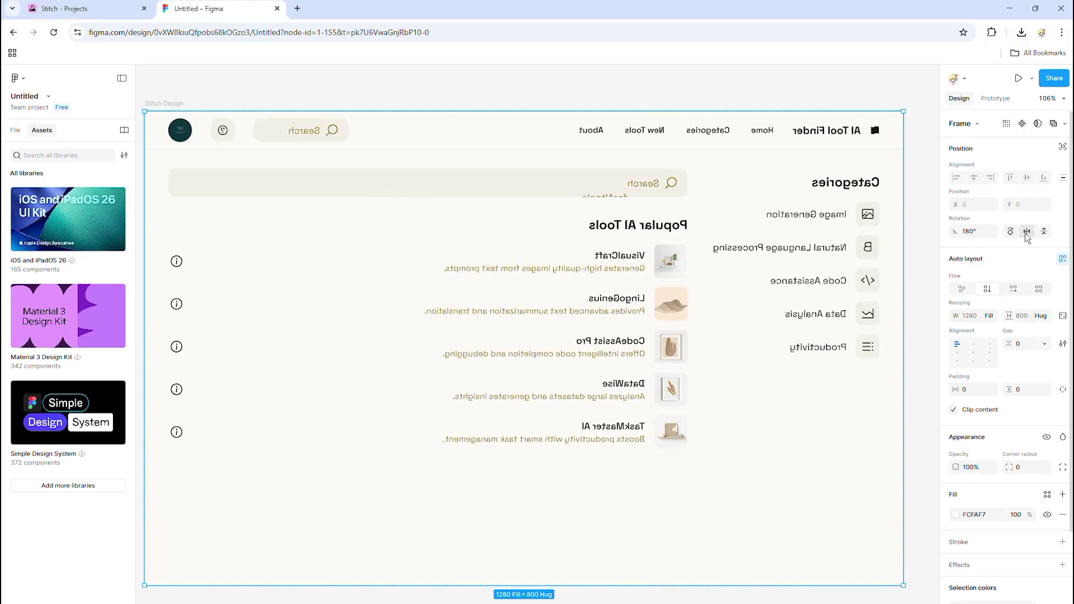
left_click(1026, 232)
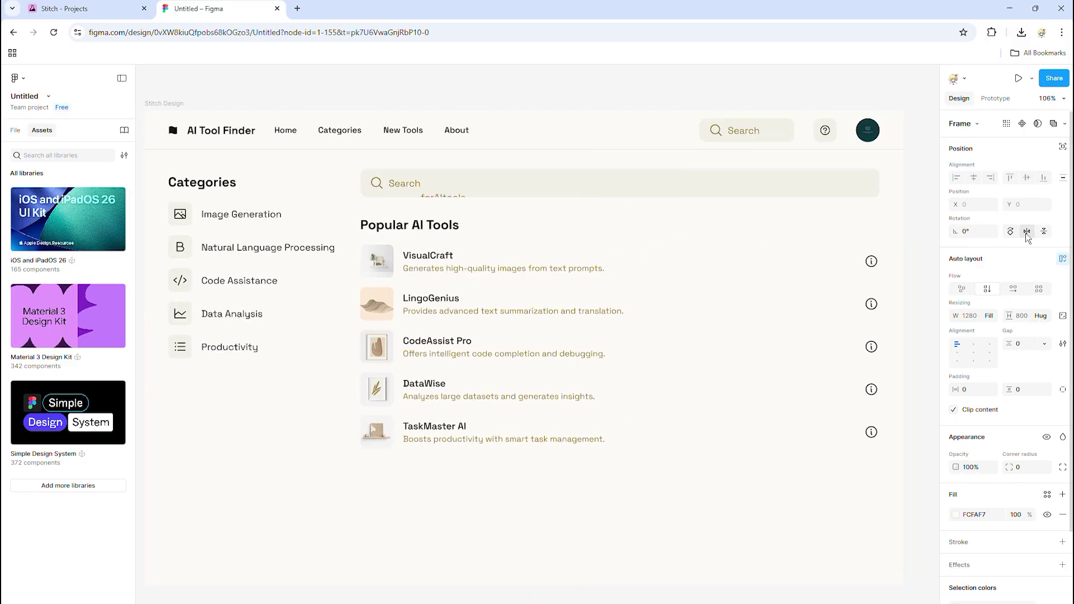
Remove auto layout from the frame and resize it to 1980 x 1020.
left_click(962, 290)
left_click(972, 316)
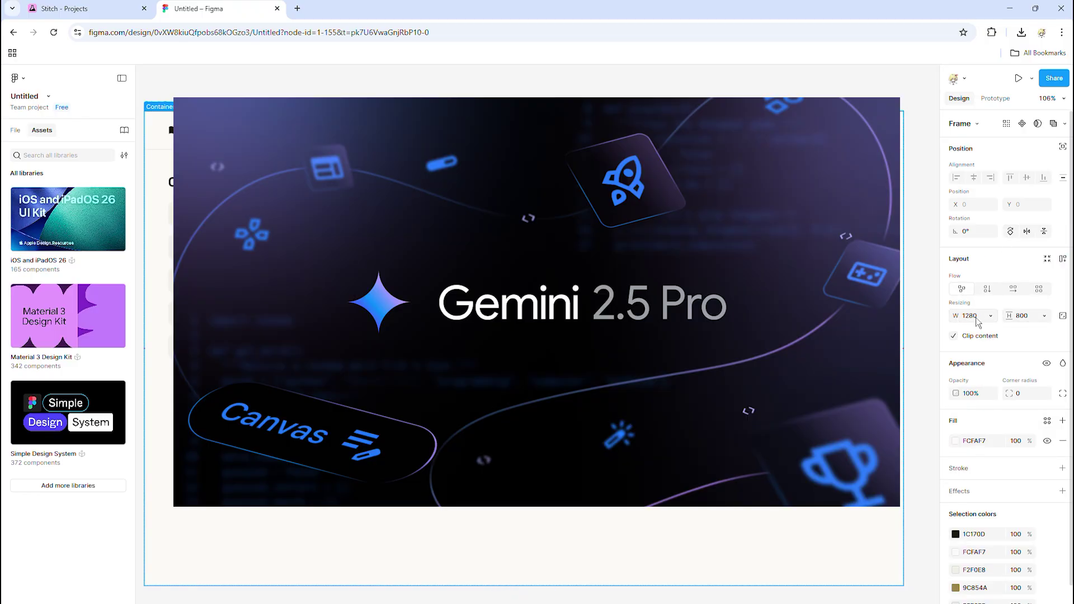
type("1980")
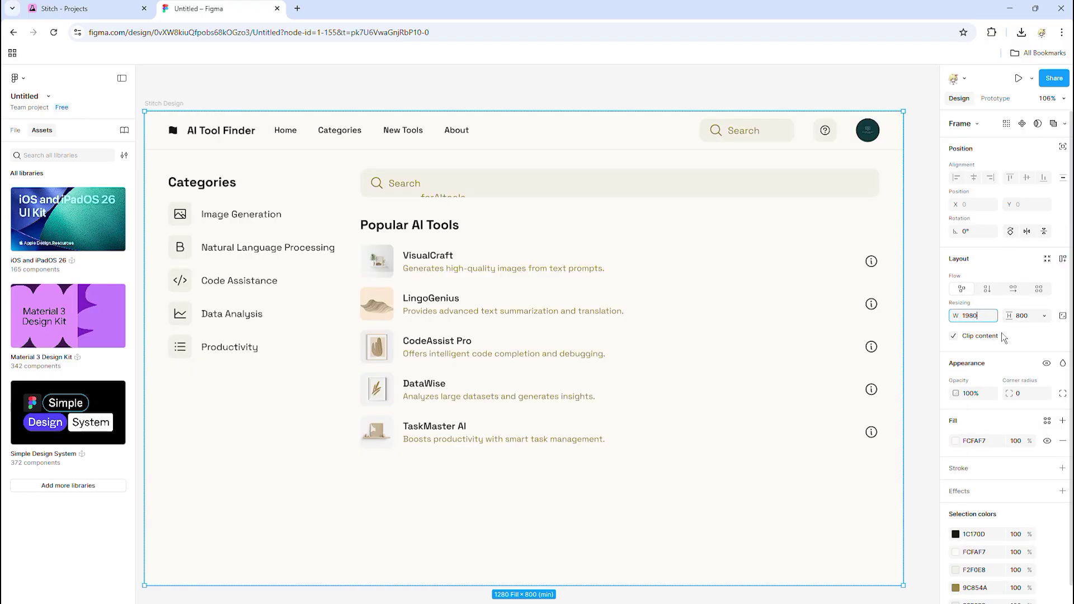
key("Tab")
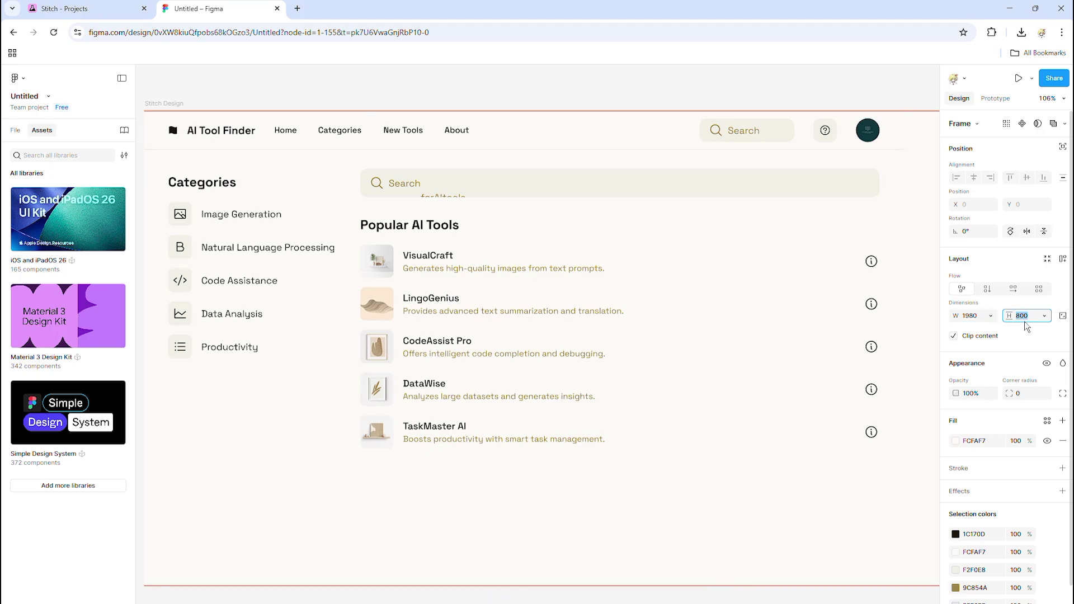
type("102")
key("Return")
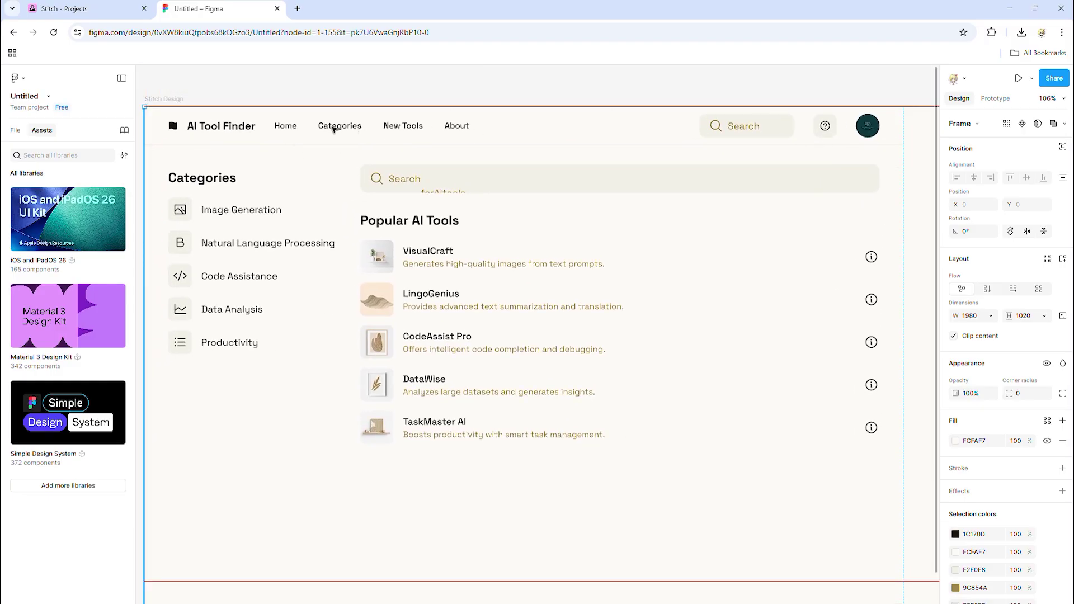
In the Stitch project, open the Pricing and Policy Page's more-actions menu to copy it for Figma.
left_click(137, 10)
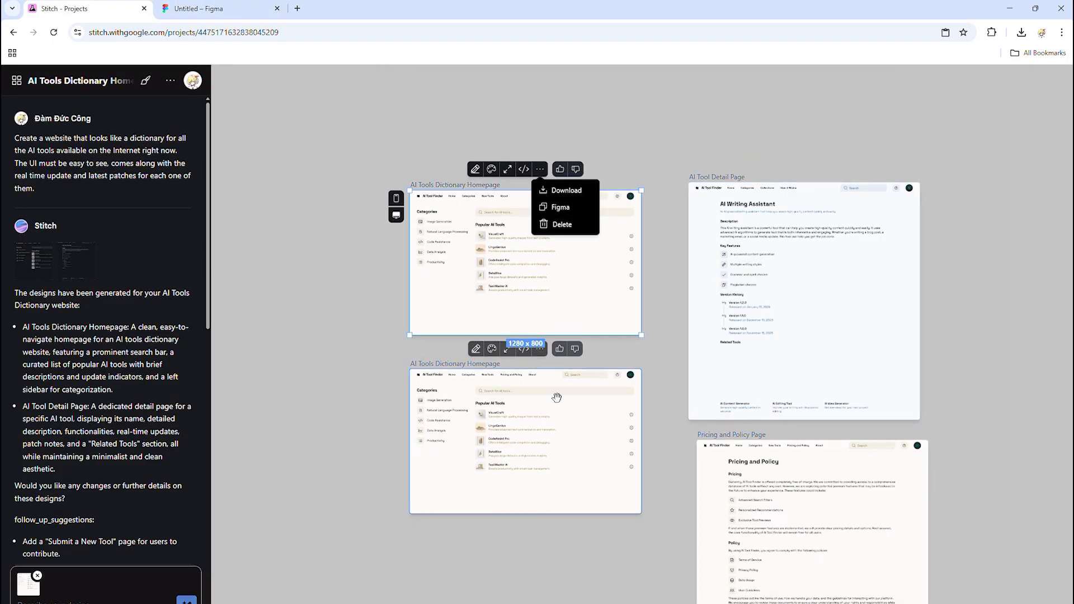
left_click(826, 419)
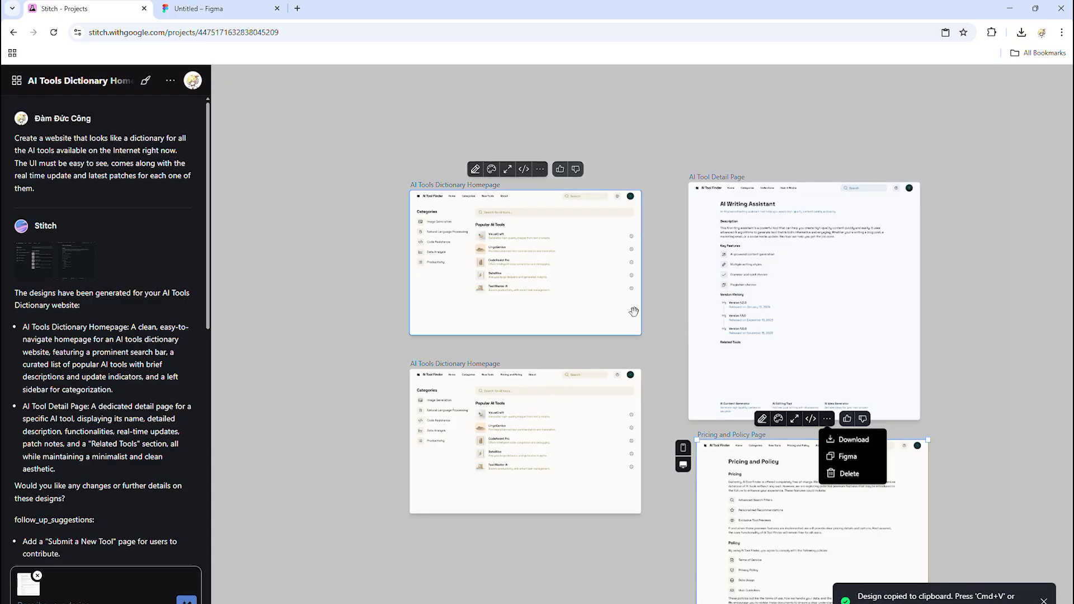
Paste the Pricing and Policy page into Figma and add a 10px layout grid.
left_click(198, 9)
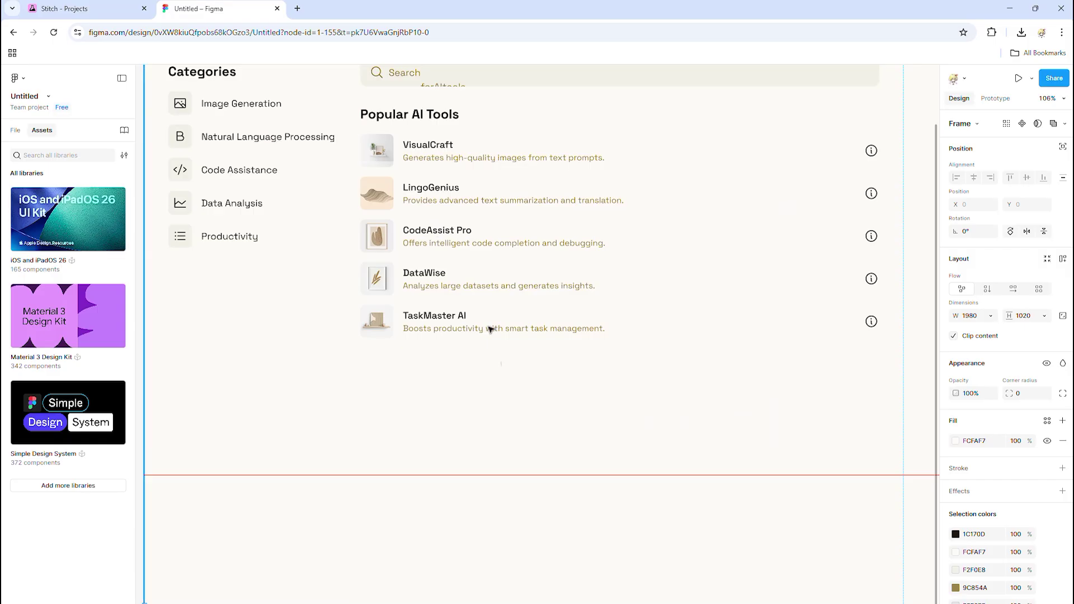
key("ctrl+v")
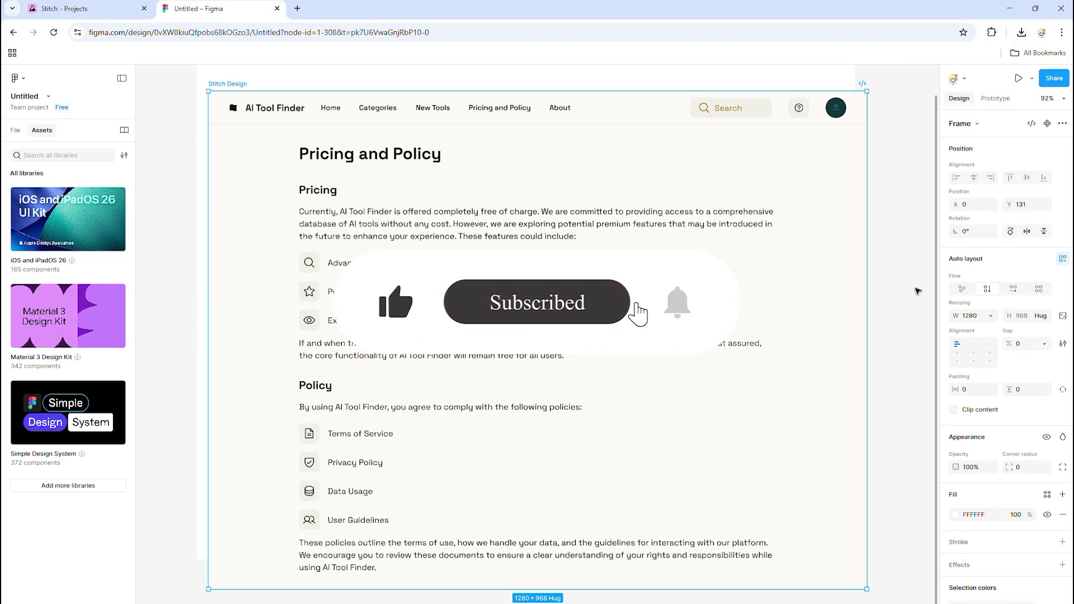
scroll(1005, 386, "down", 2)
scroll(1006, 386, "down", 1)
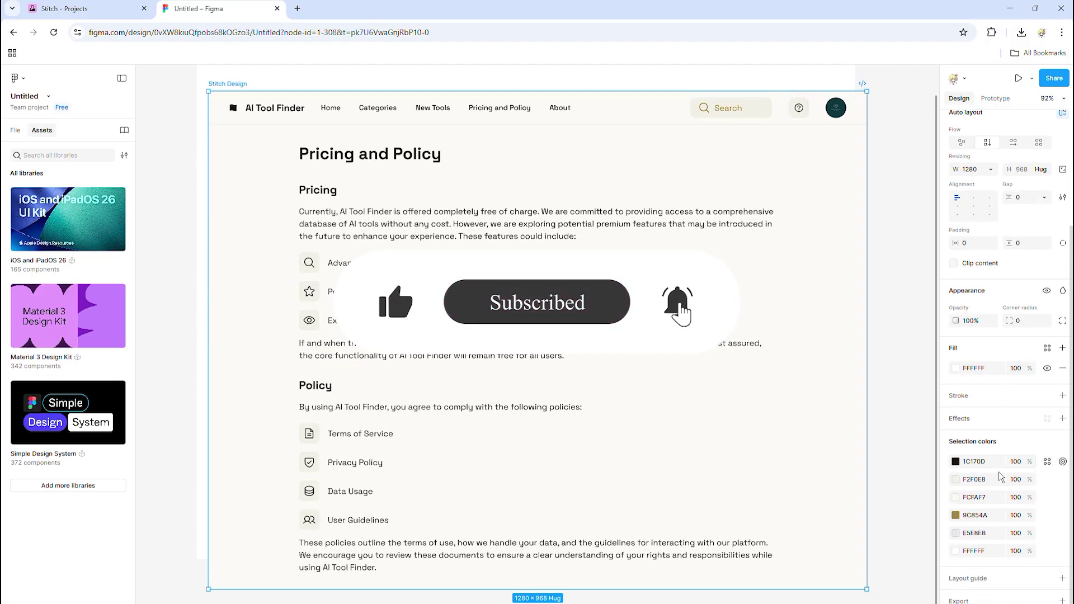
left_click(994, 584)
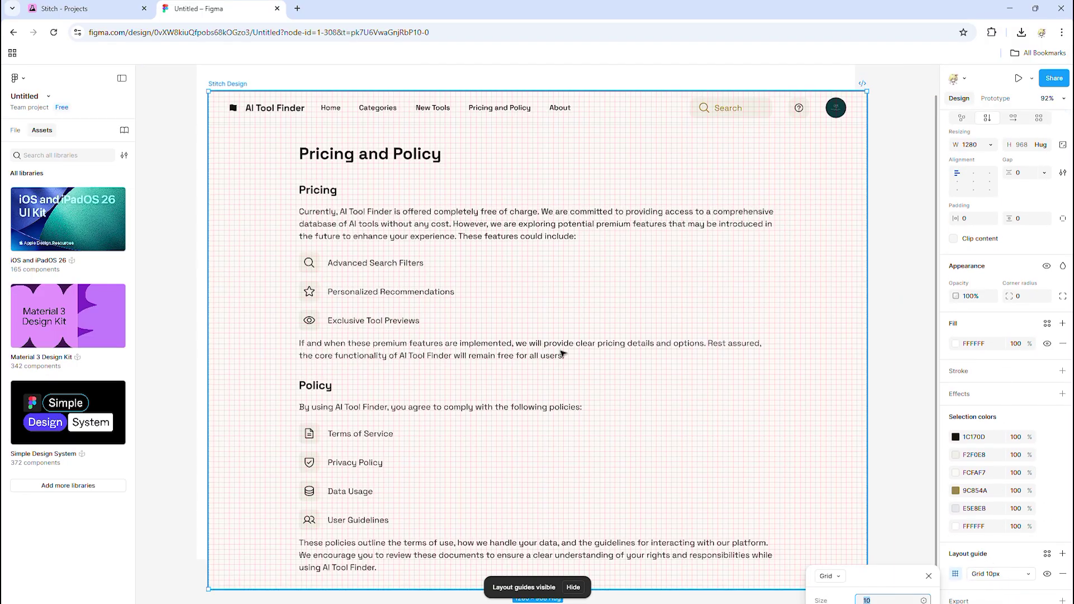